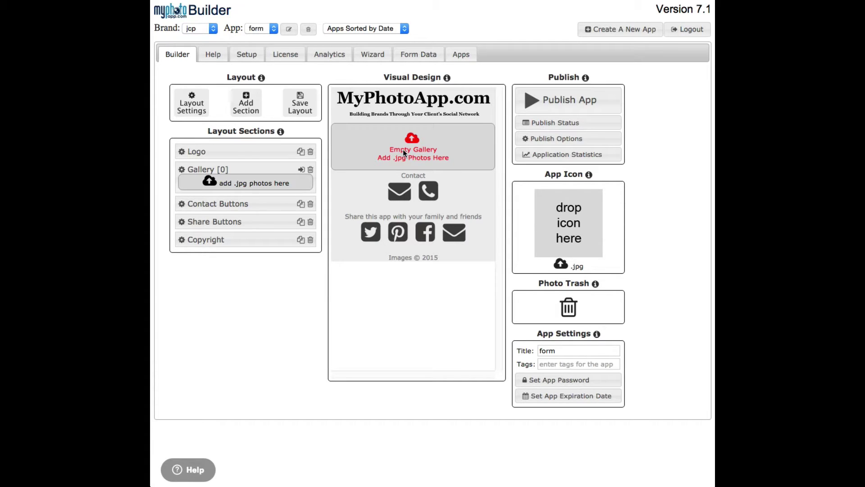
Step: Replace the gallery section with an Enhanced Form section placed directly below the logo
click(311, 170)
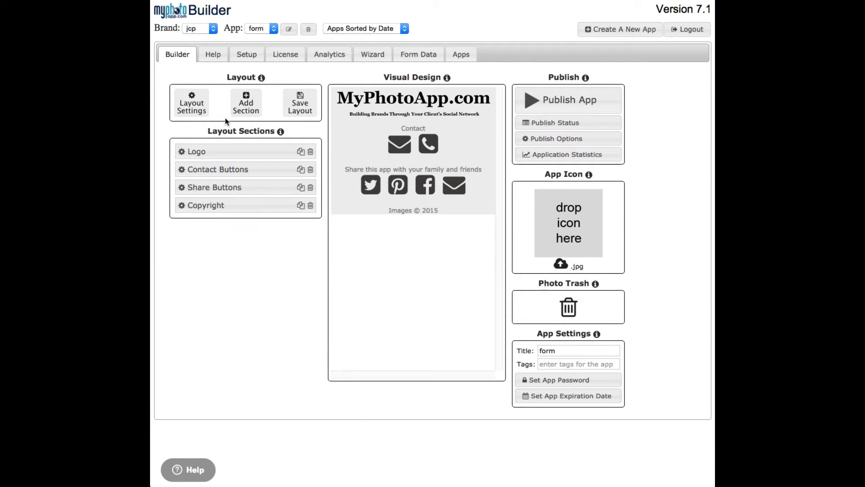
click(245, 100)
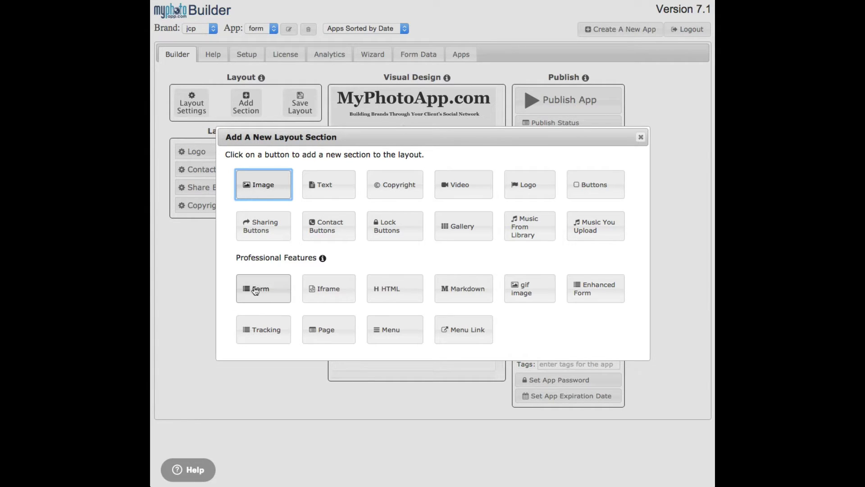
click(595, 287)
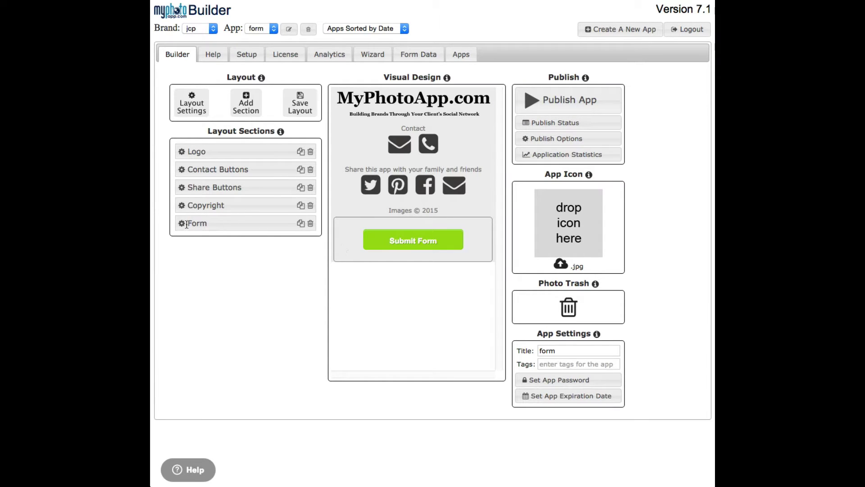
drag(188, 225, 181, 167)
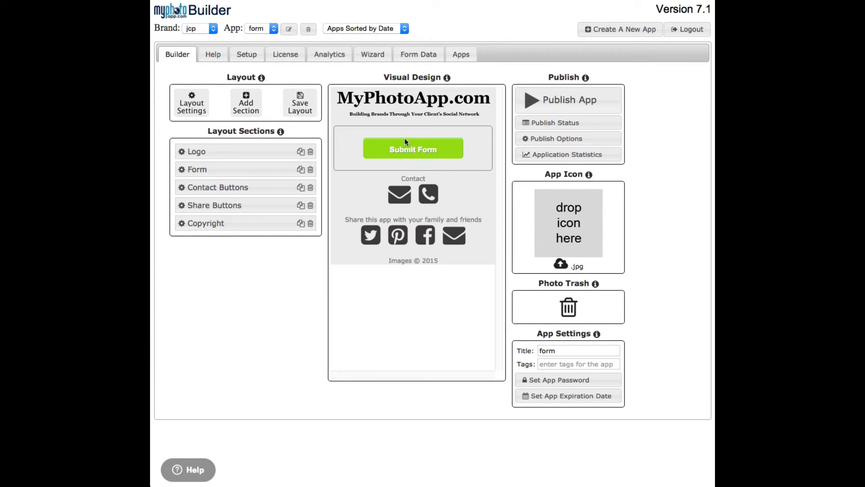
Step: Open the form section's settings and set the submit button text to "Submit Application"
click(183, 171)
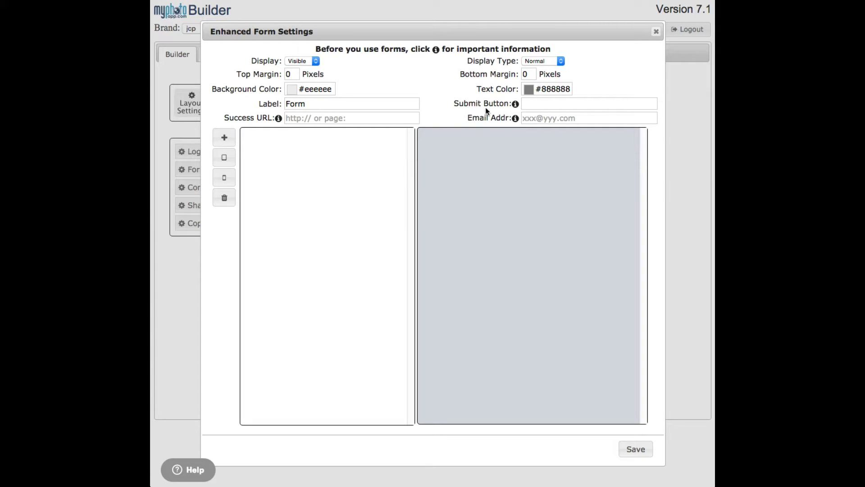
mouse_move(516, 106)
click(534, 104)
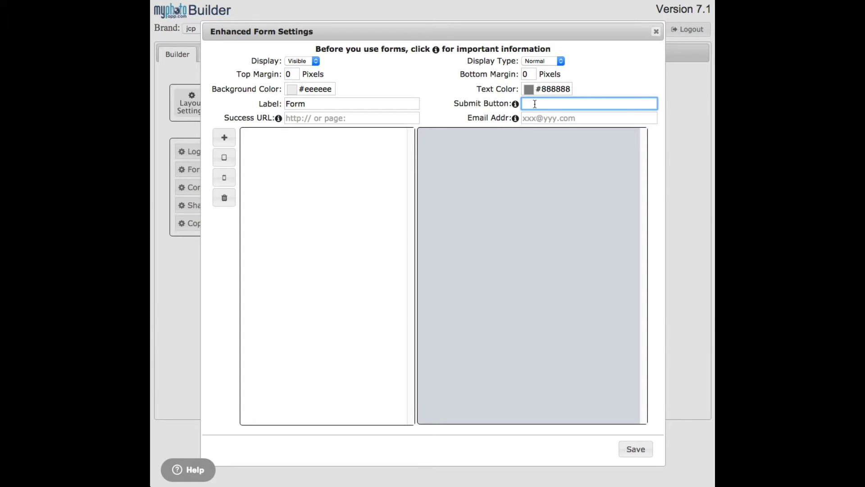
text(Submit Application)
mouse_move(279, 120)
Step: Add a Text Line Input field to the form with the label "Your Name" and the placeholder "first last"
click(224, 139)
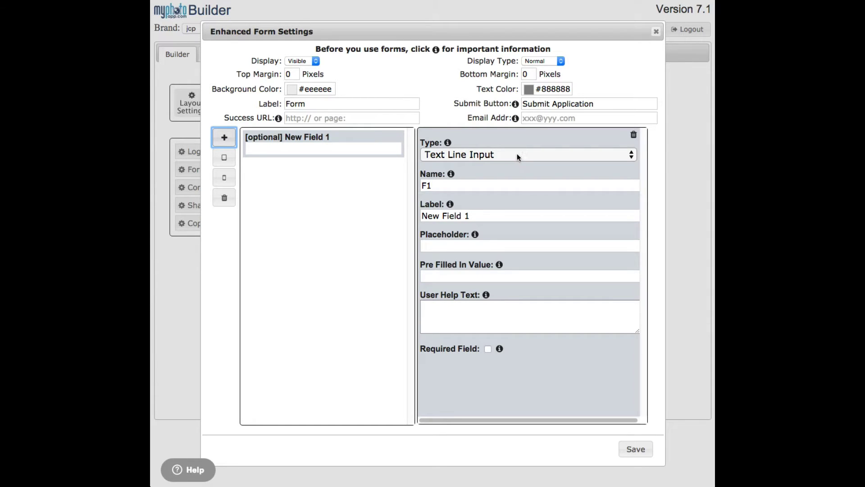
click(533, 154)
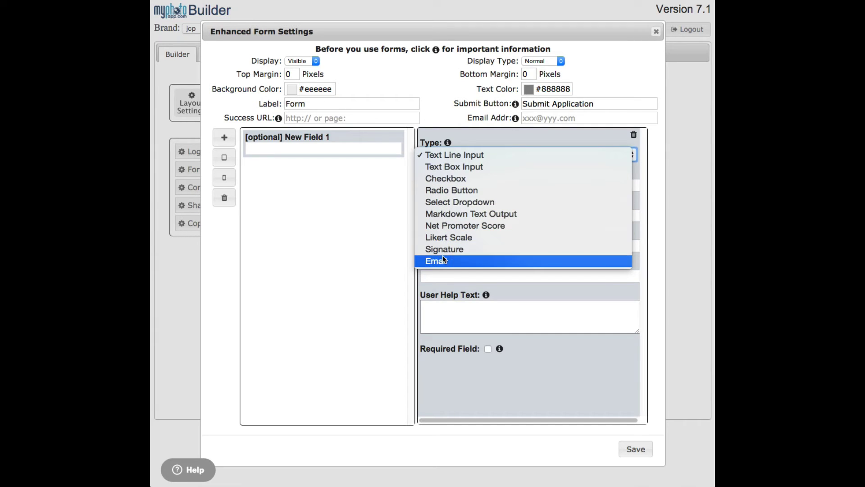
click(493, 134)
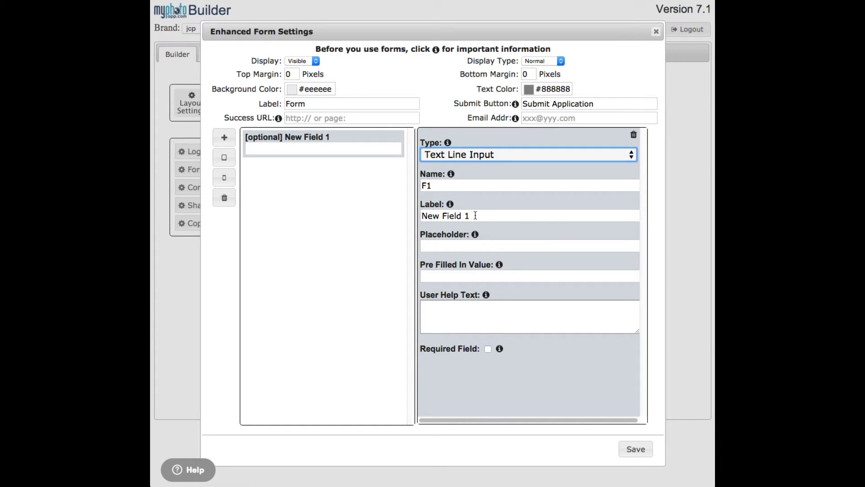
drag(475, 216, 421, 218)
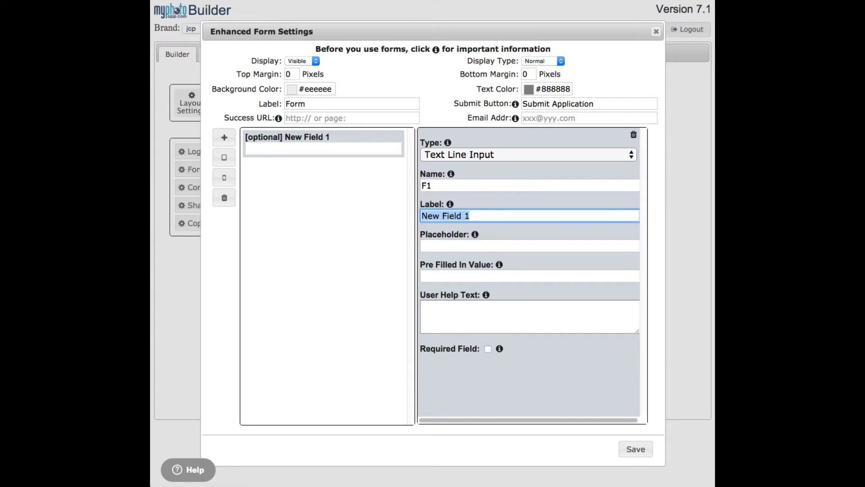
text(Your)
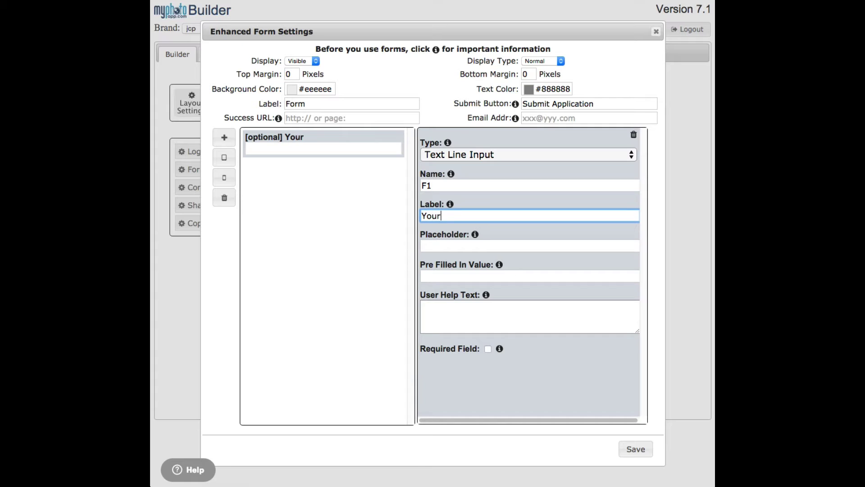
text( Name)
click(433, 245)
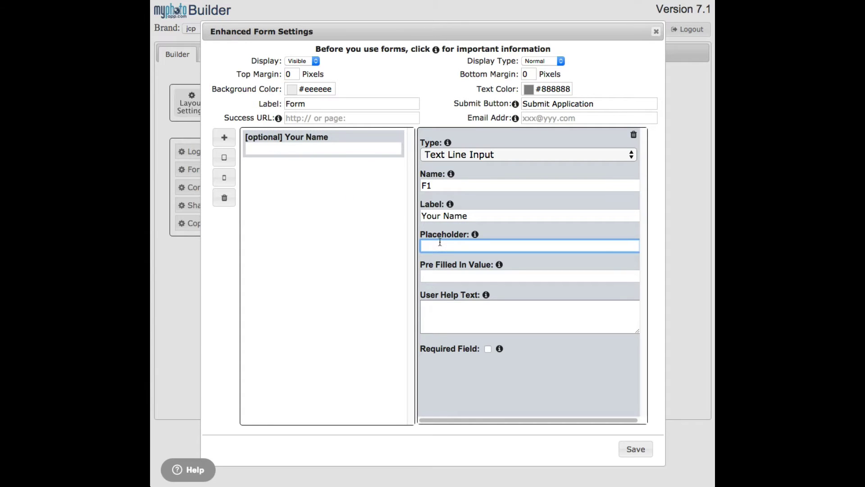
text(first last)
click(480, 278)
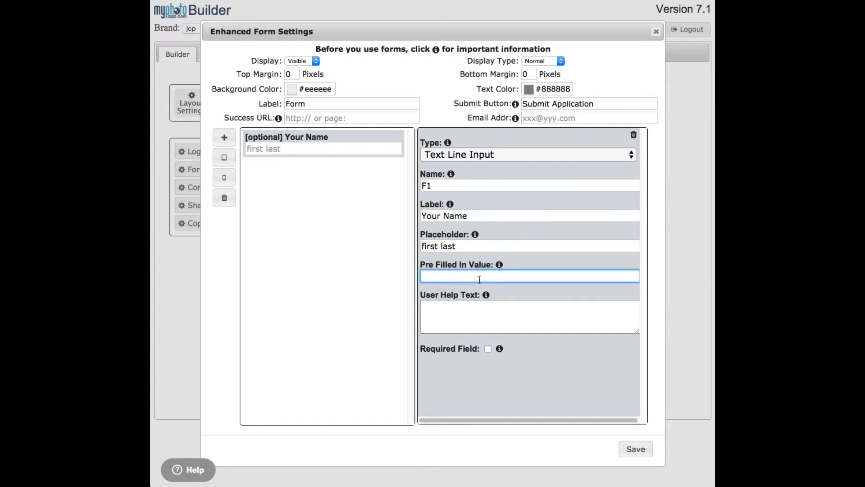
text(Joe Done)
drag(466, 277, 392, 269)
key(BackSpace)
Step: Enter the help text "Please enter your first and last name" and switch the field's required setting on and back off
click(435, 313)
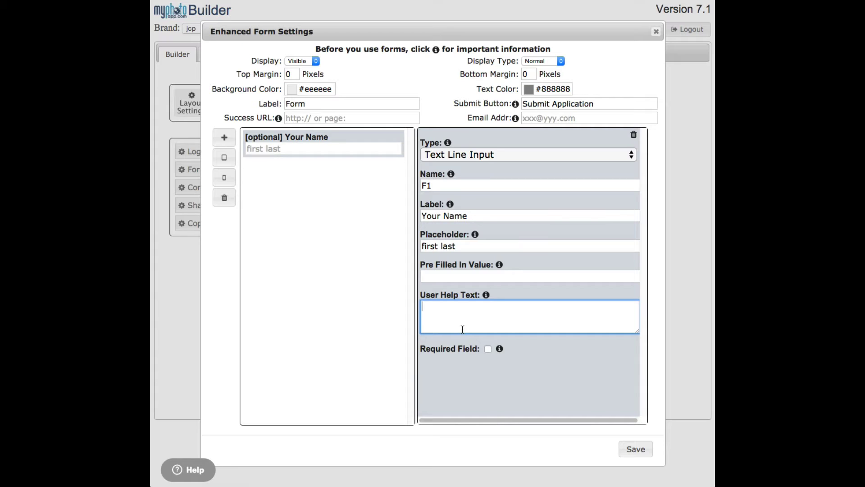
text(Please ent)
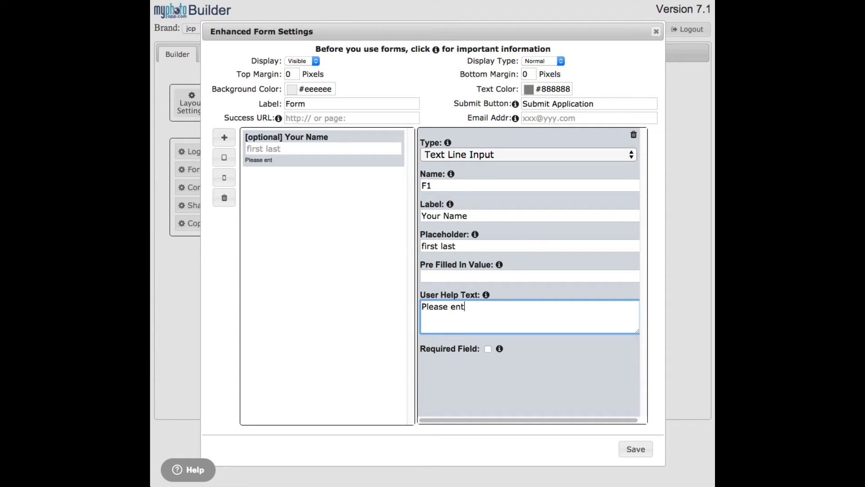
text(er your first an)
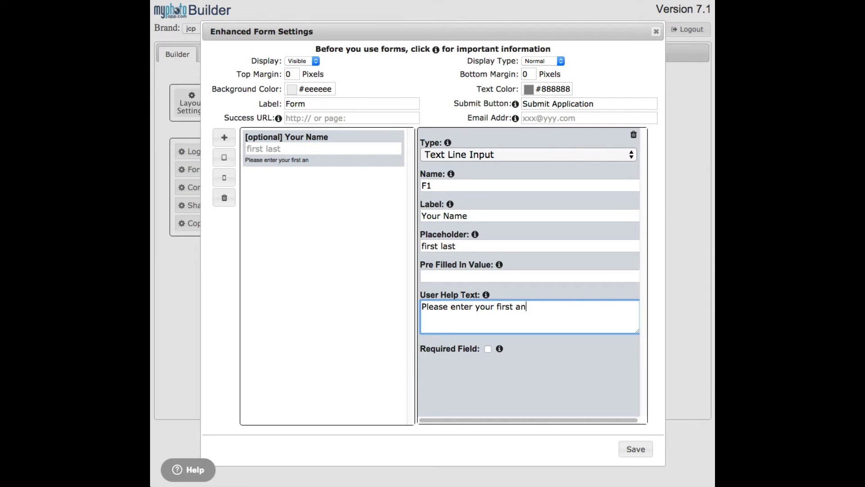
text(d last name)
click(487, 349)
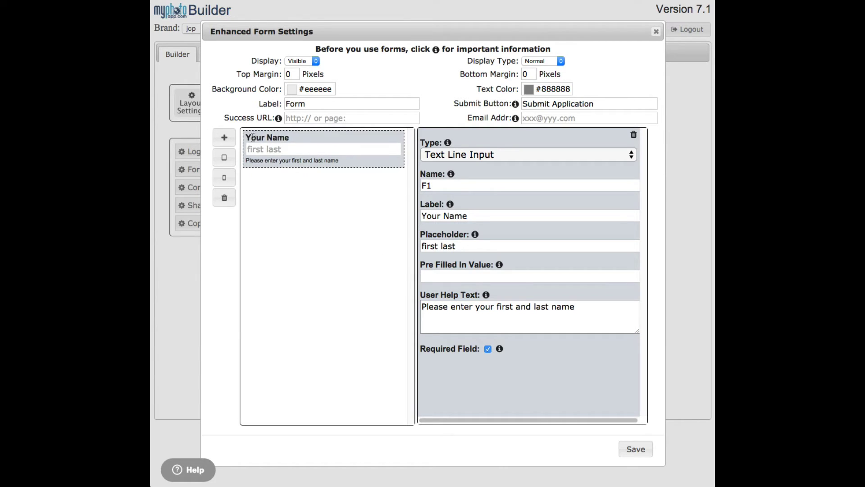
click(488, 349)
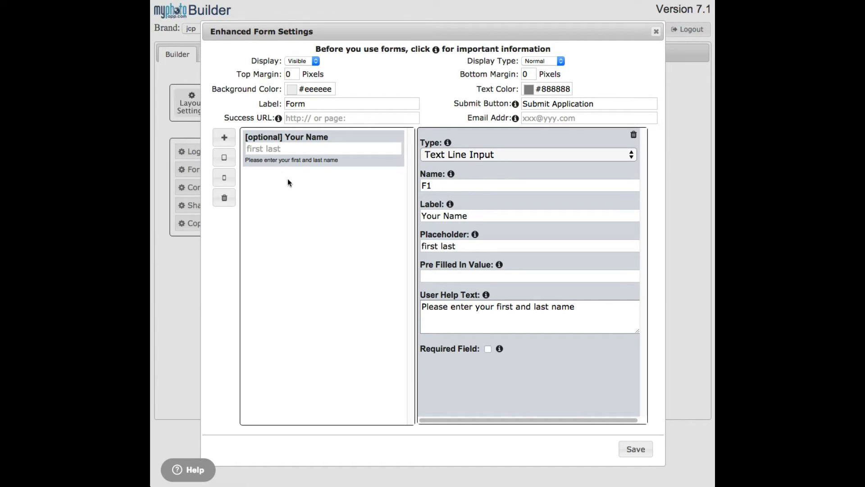
Step: Add a second form field, check the Your Name field's settings, and return to the new field's settings
click(224, 138)
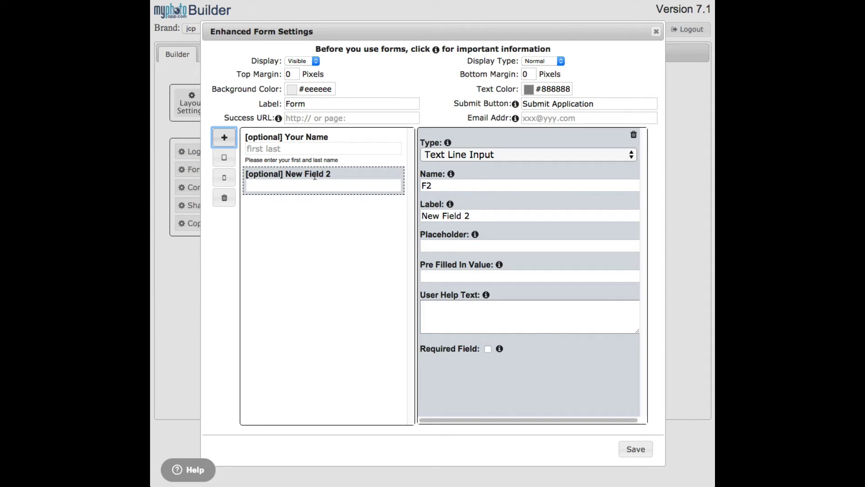
click(335, 138)
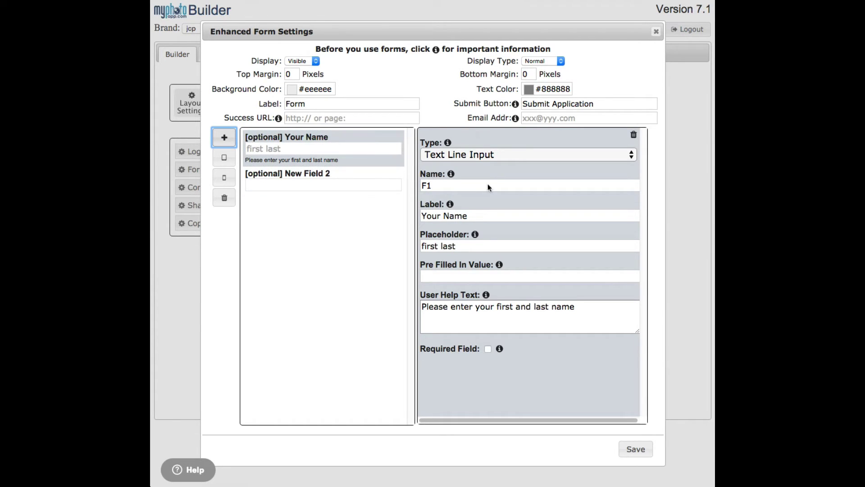
click(349, 174)
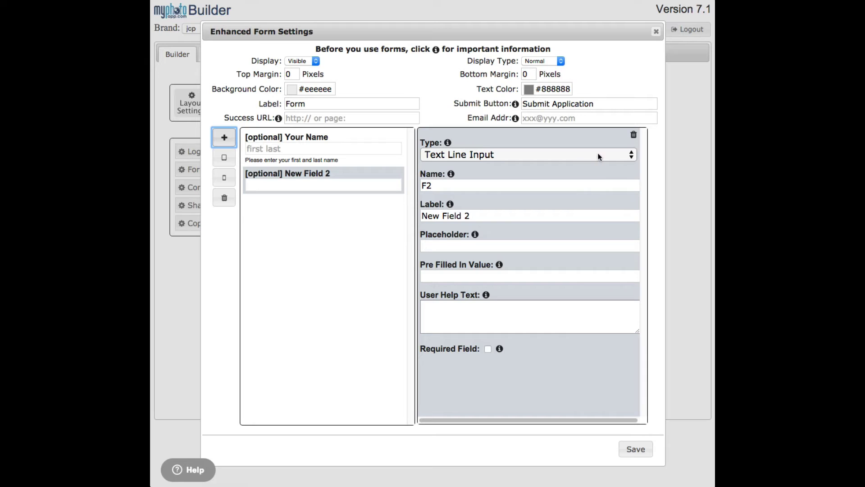
Step: Change the second field's type to Text Box Input with 2 rows
click(622, 154)
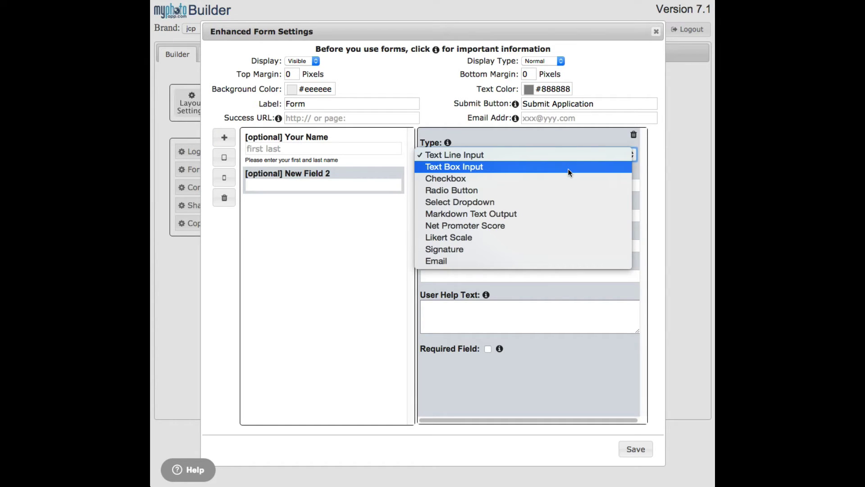
click(570, 167)
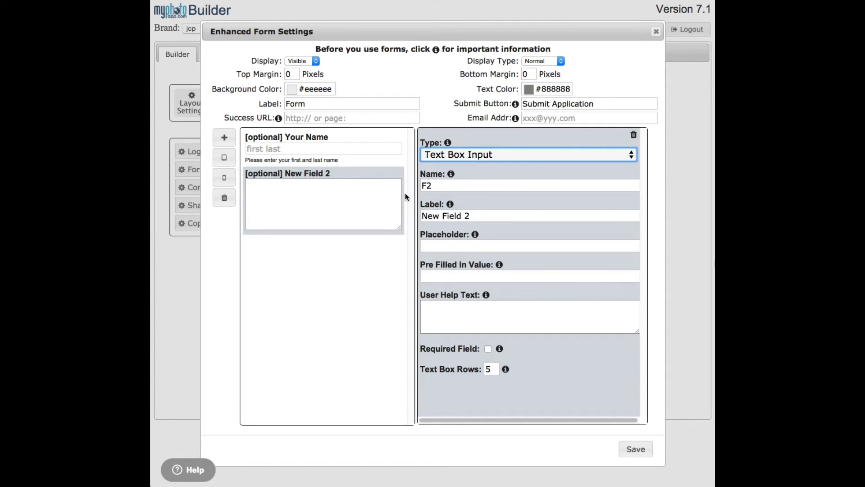
click(485, 369)
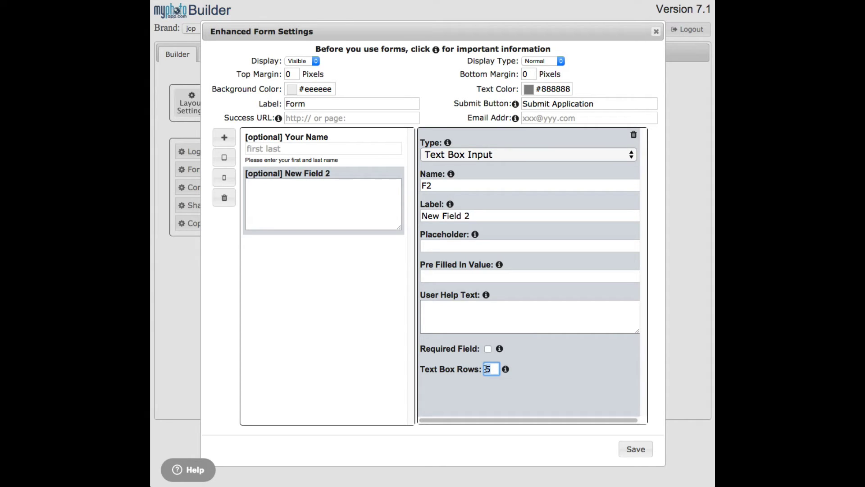
text(2)
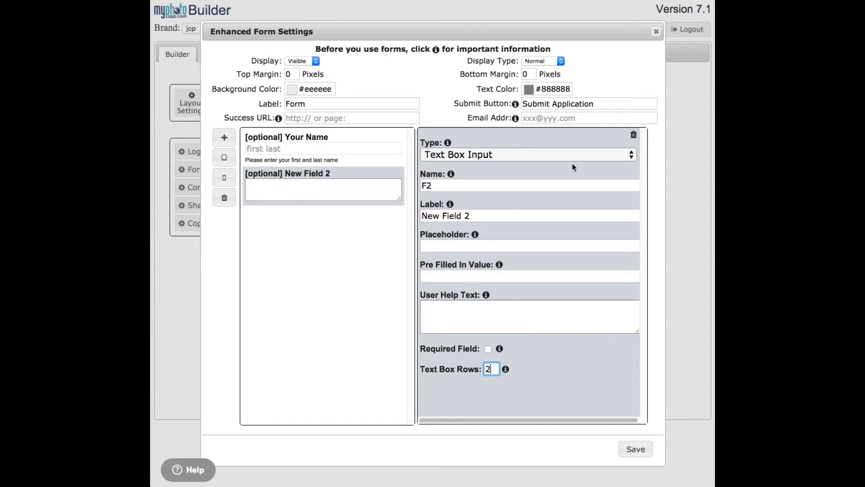
Step: Change the second field's type to Checkbox and add the options Green, Red and Blue
click(630, 154)
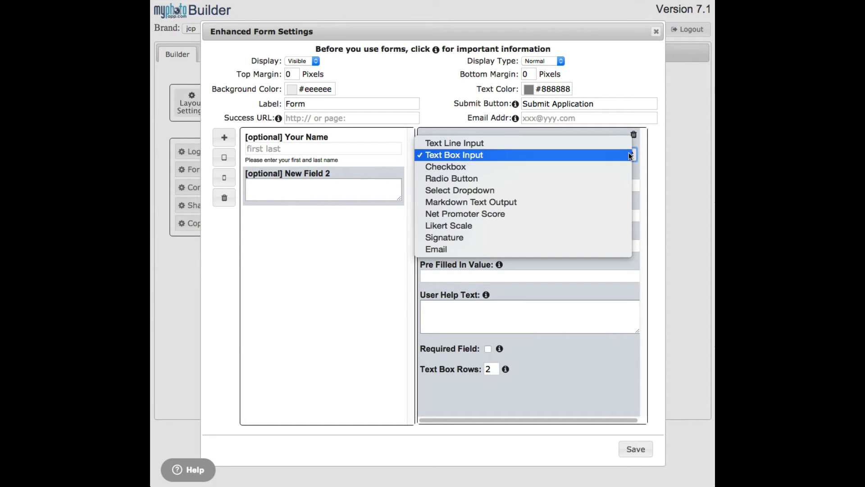
click(587, 167)
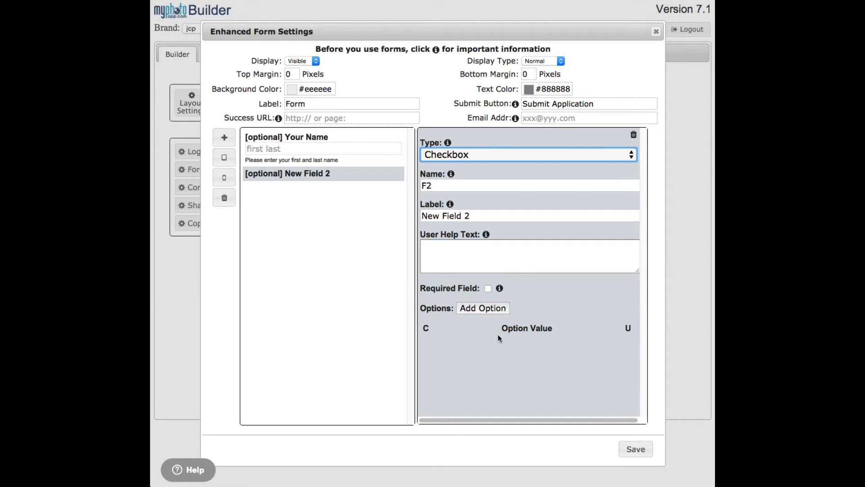
click(478, 309)
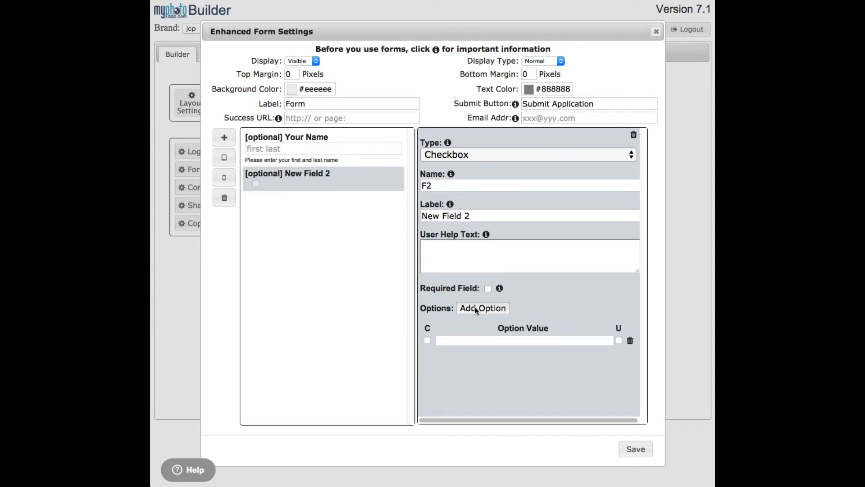
click(464, 340)
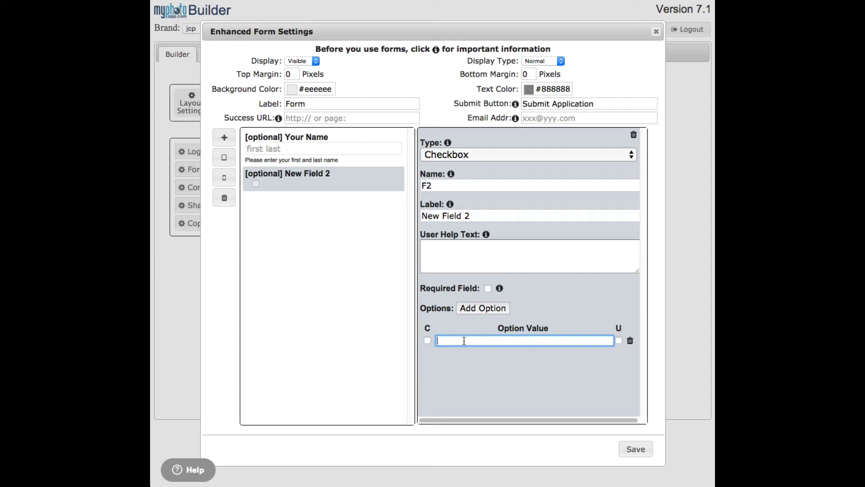
text(Green)
click(473, 307)
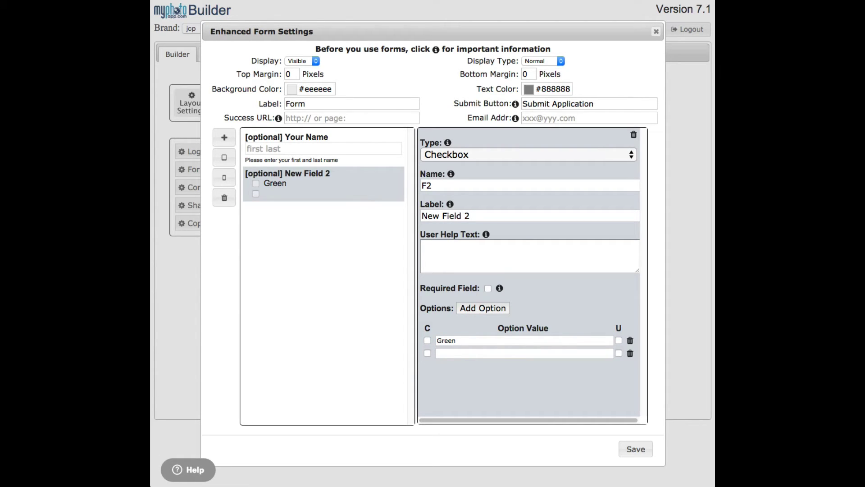
click(449, 354)
text(Red)
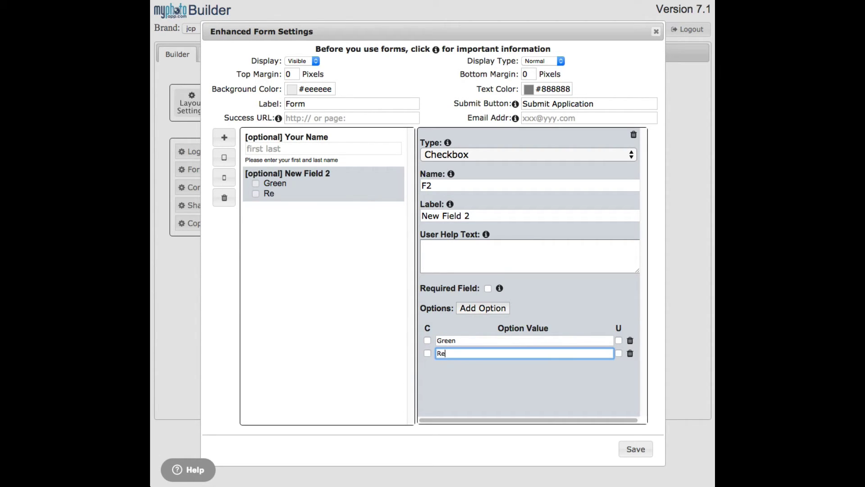
click(486, 308)
click(463, 365)
text(Blue)
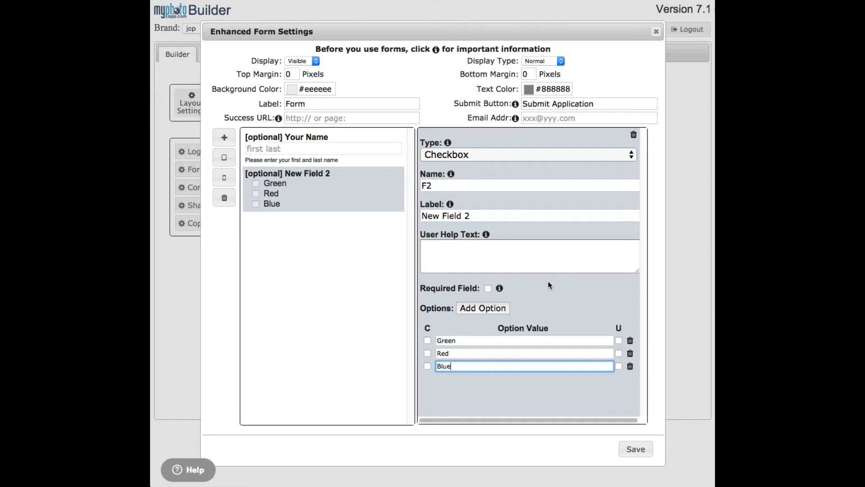
Step: Label the checkbox field "Favorite Color" and enter the help text "Please enter your most favorite color."
drag(474, 219, 417, 217)
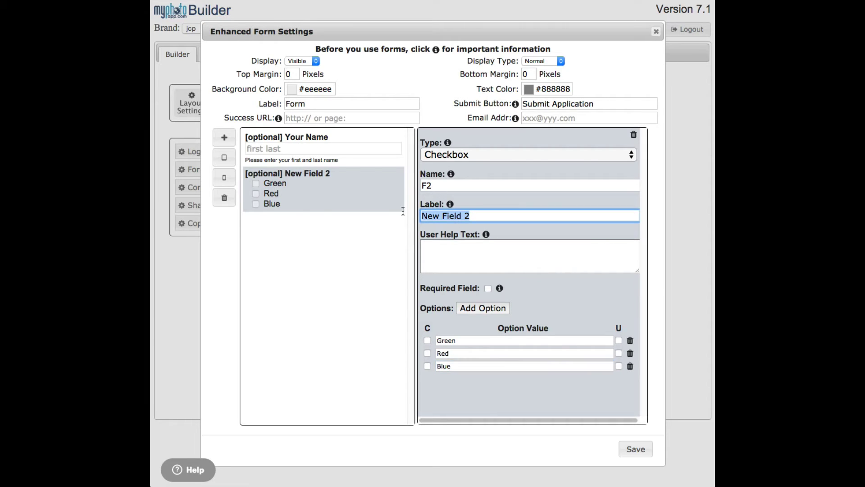
text(Favo)
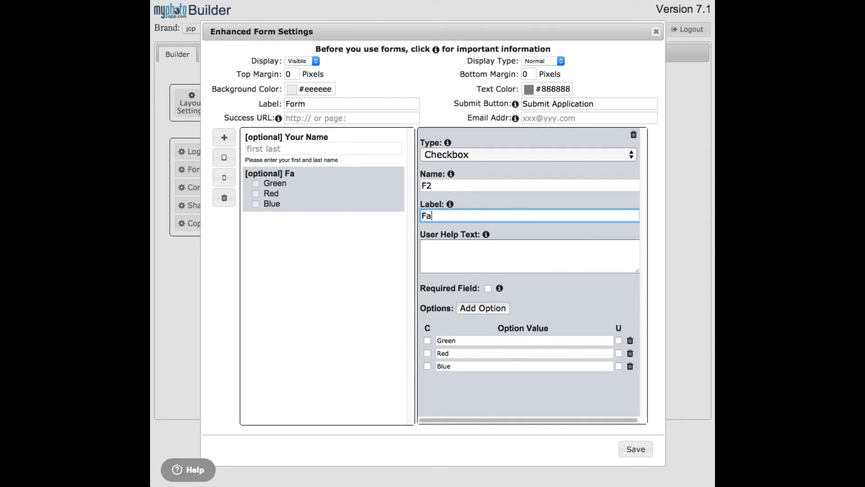
text(ite Color)
click(440, 250)
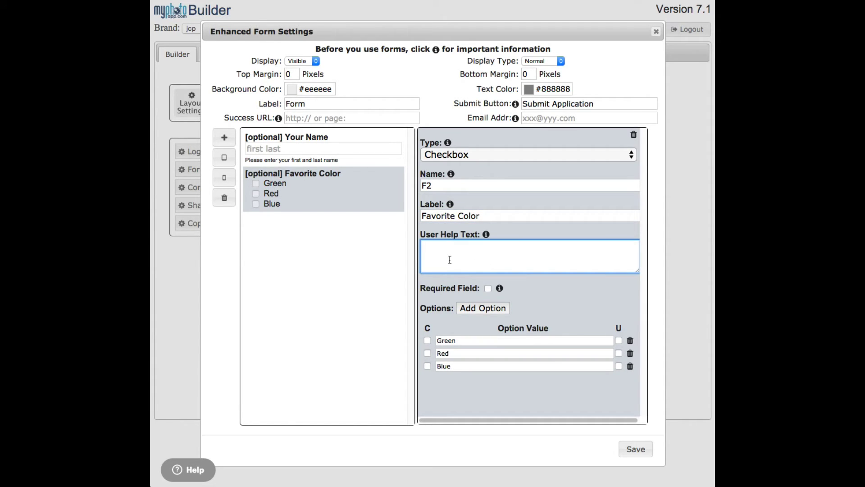
text(Please ent)
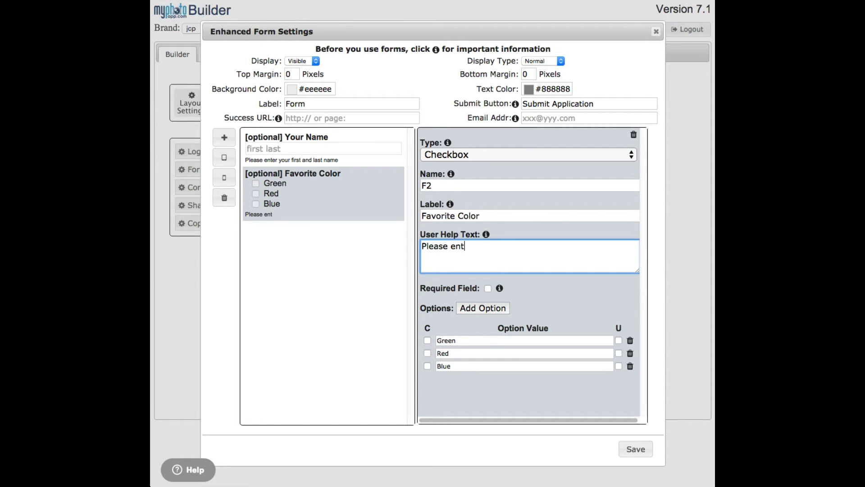
text(er your most favorite )
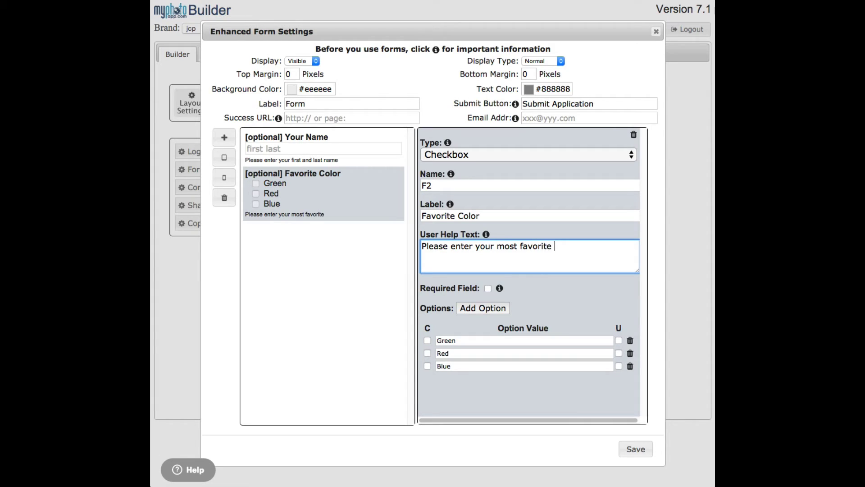
text(color.)
Step: Switch the default-checked setting on and back off for the Blue and Green options
mouse_move(428, 331)
click(428, 366)
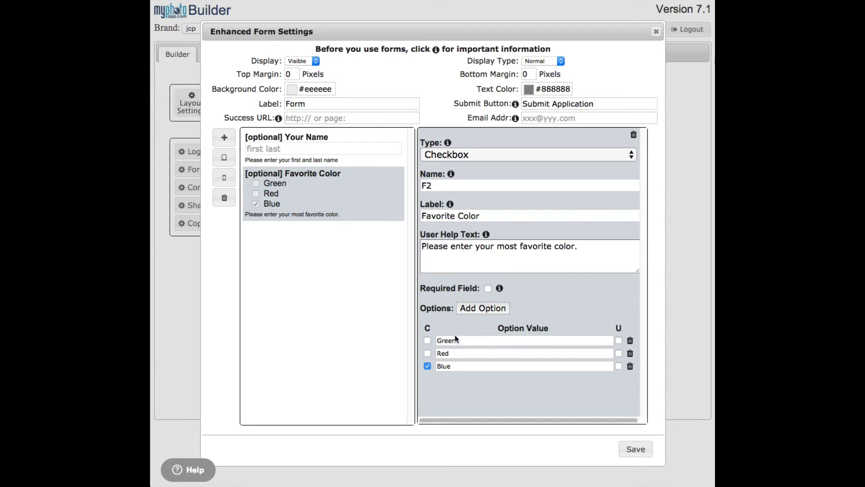
click(428, 340)
click(426, 340)
click(427, 366)
Step: Add a fourth option "Other" to the Favorite Color field and enable its U setting
mouse_move(619, 328)
click(470, 307)
click(446, 379)
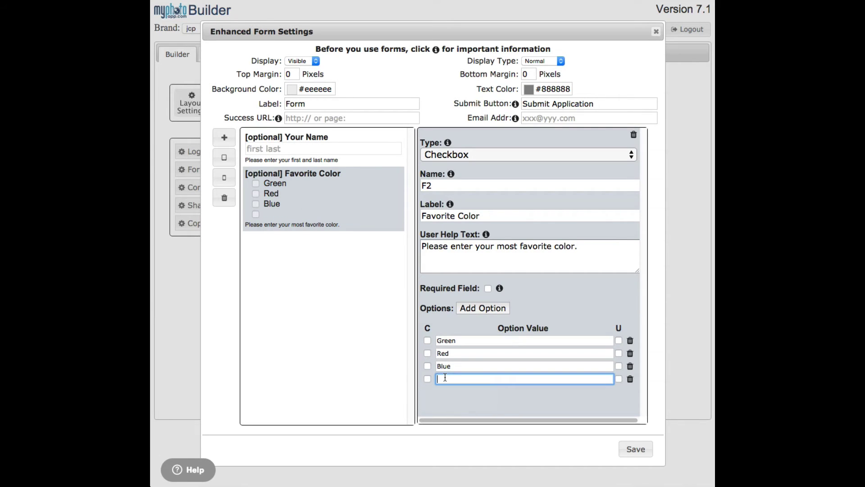
text(Other)
click(618, 379)
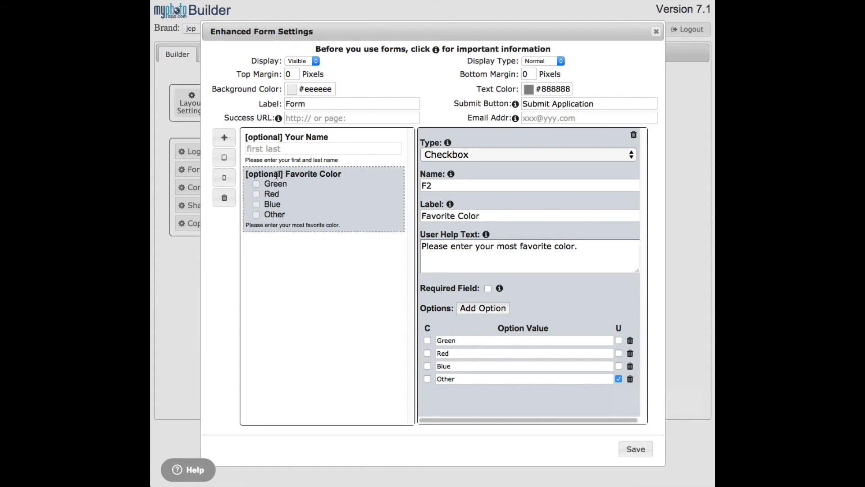
Step: Add a third form field, try the Radio Button type, and set its type to Select Dropdown
click(224, 137)
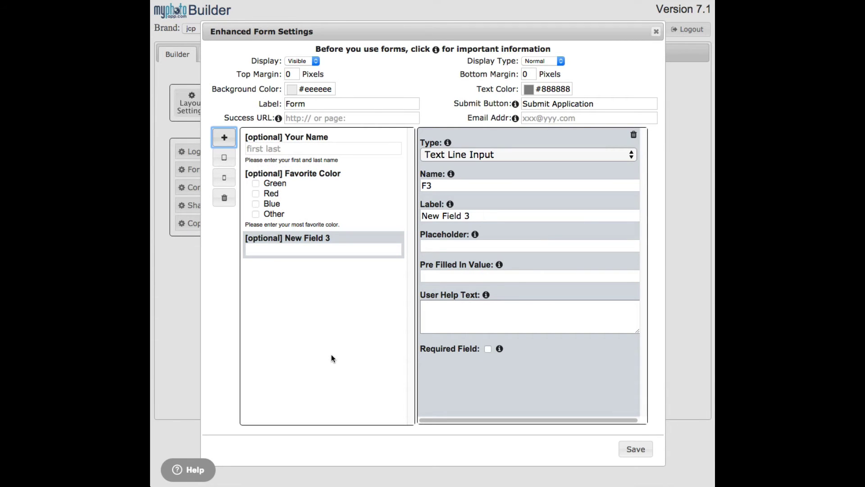
click(502, 155)
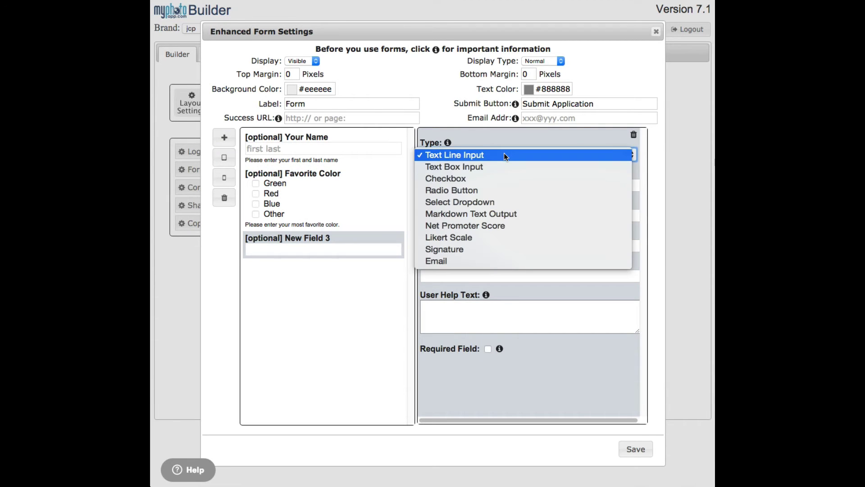
click(499, 187)
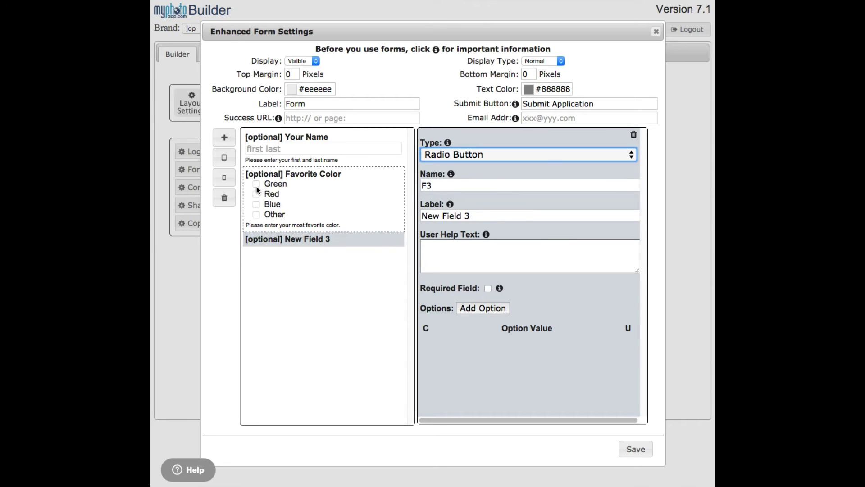
click(628, 154)
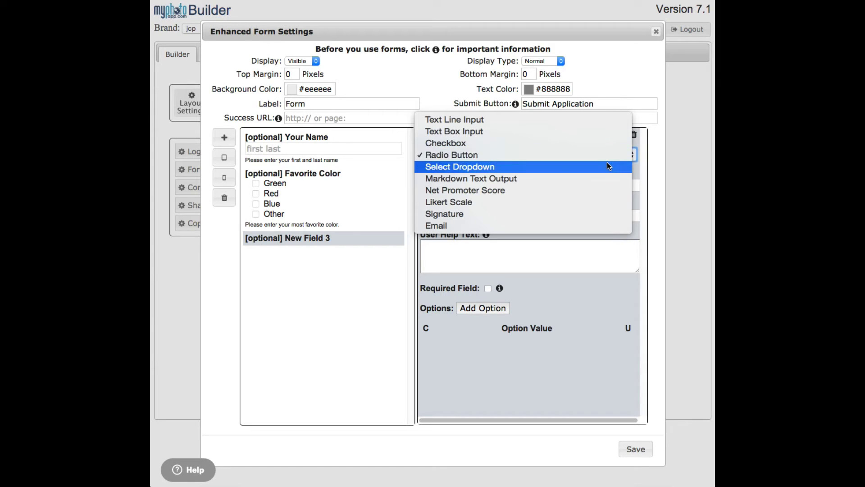
click(607, 163)
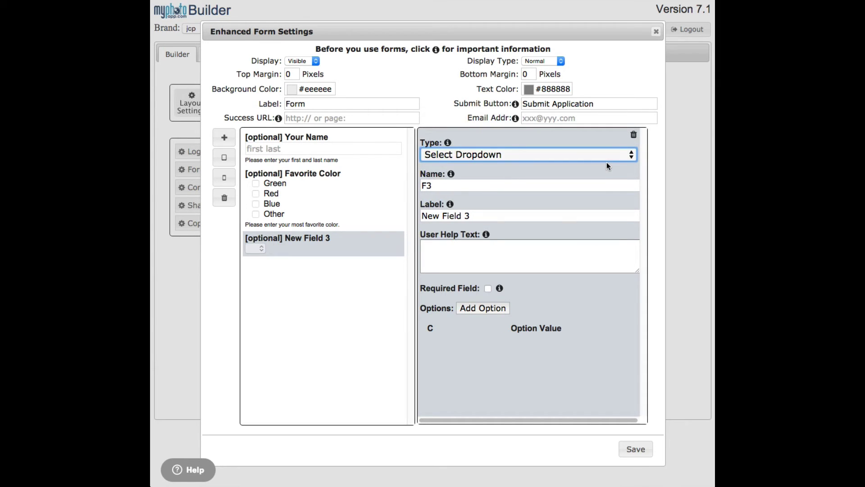
Step: Add the options City and Country to the dropdown field
click(474, 308)
click(450, 340)
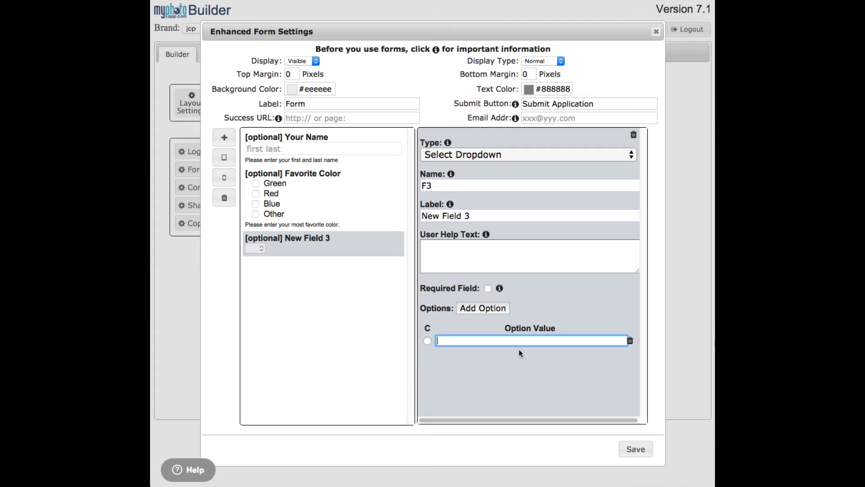
text(City)
click(501, 307)
click(483, 354)
text(Country)
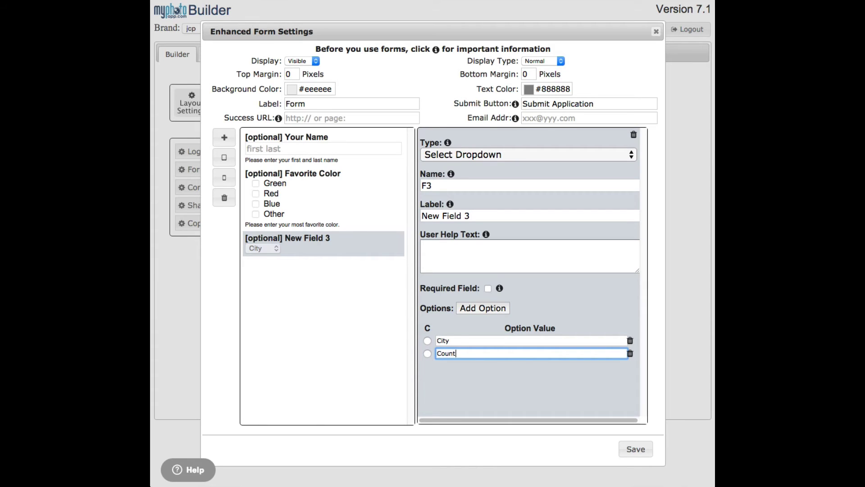
click(450, 387)
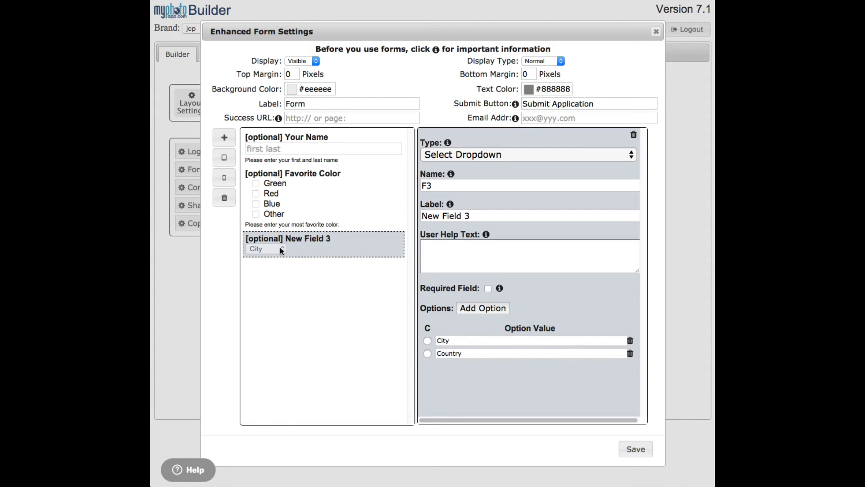
Step: Change the dropdown field's label to "You live in?"
drag(476, 215, 421, 214)
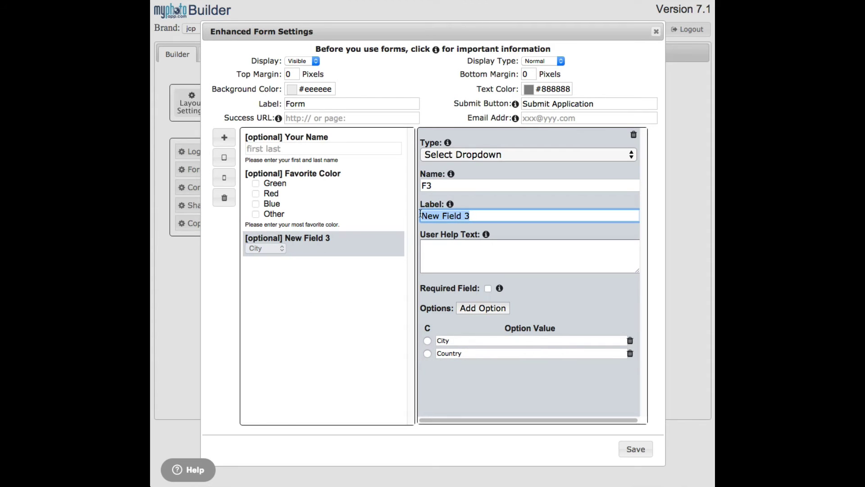
text(Where Do You)
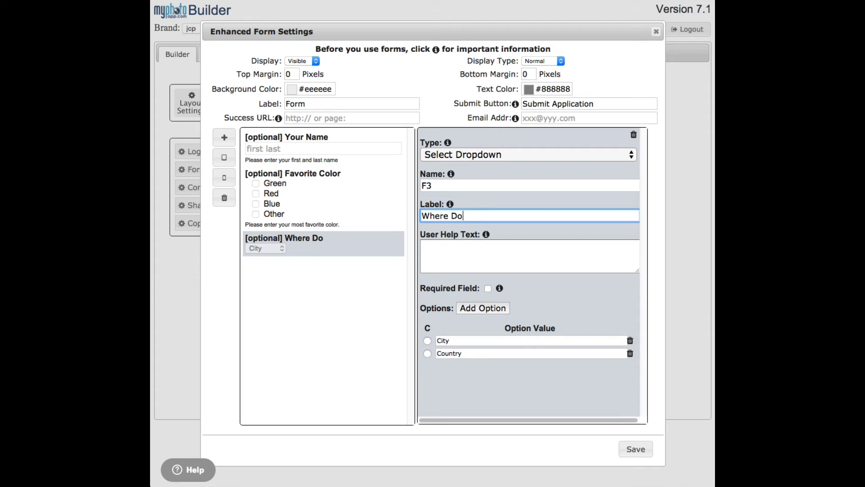
key(BackSpace)
key(BackSpace)
key(BackSpace)
key(BackSpace)
key(BackSpace)
key(BackSpace)
key(BackSpace)
key(BackSpace)
key(BackSpace)
key(BackSpace)
key(BackSpace)
key(BackSpace)
key(BackSpace)
text(You li)
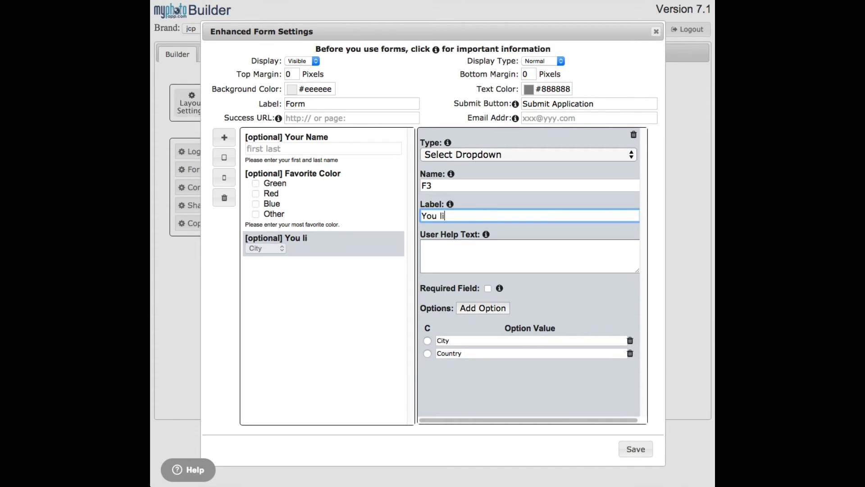
text(ve in?)
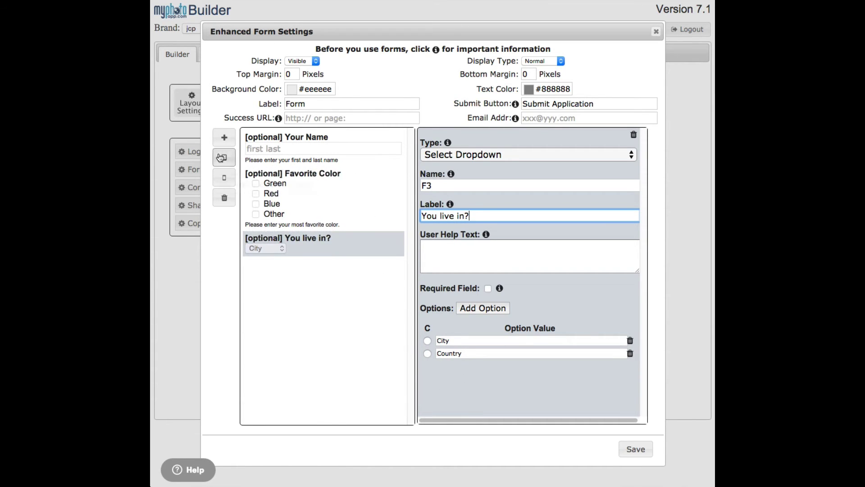
Step: Add a fourth form field and try the Markdown Text Output and Net Promoter Score types on it
click(224, 137)
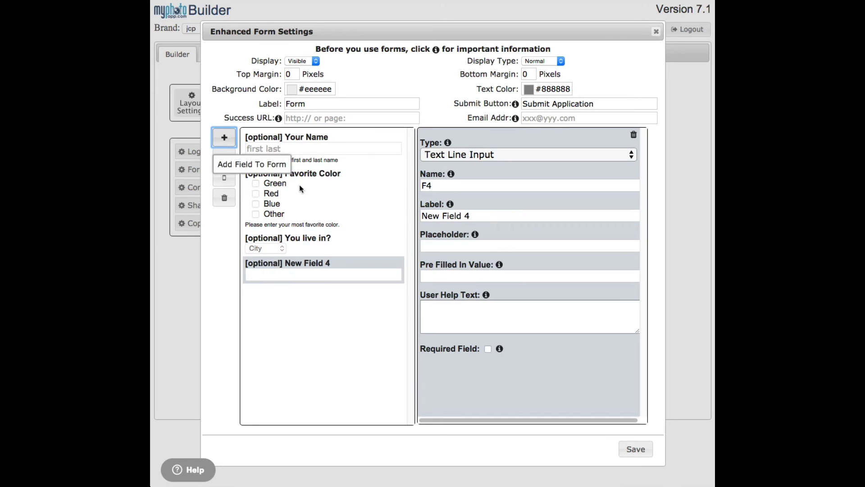
click(476, 156)
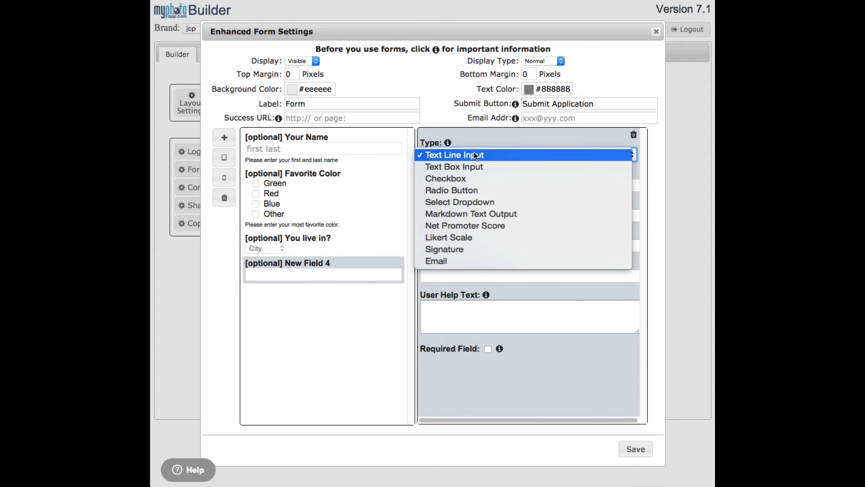
click(462, 215)
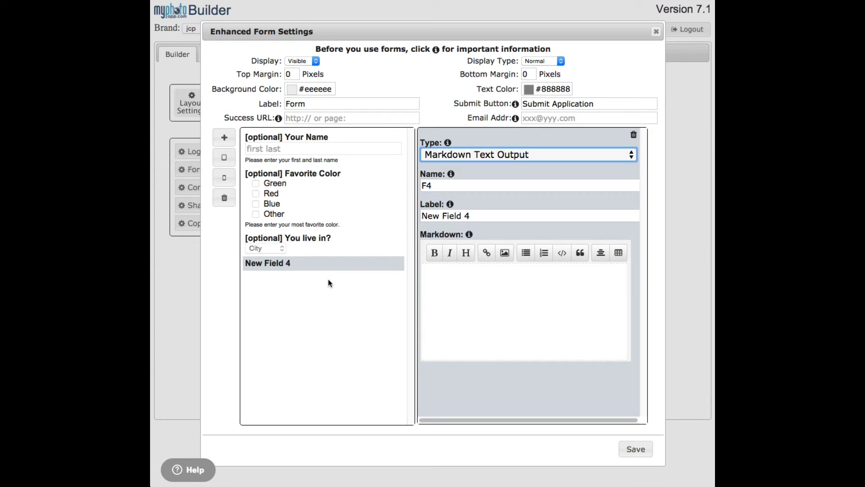
click(518, 154)
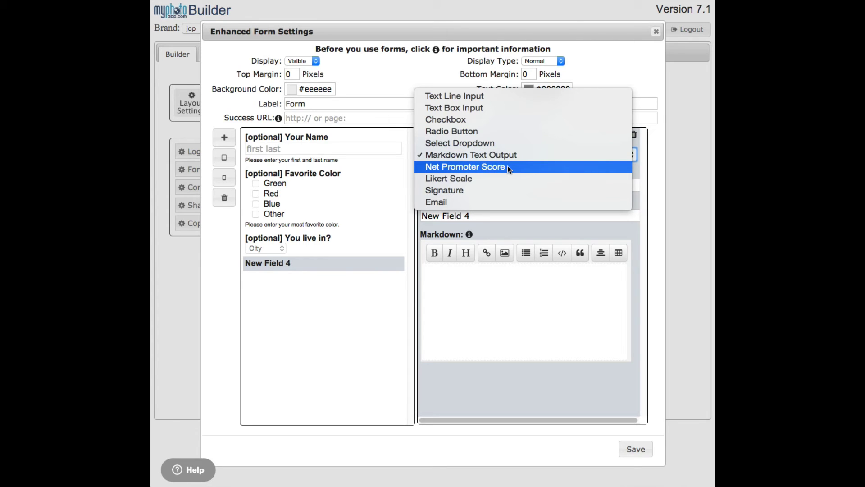
click(508, 166)
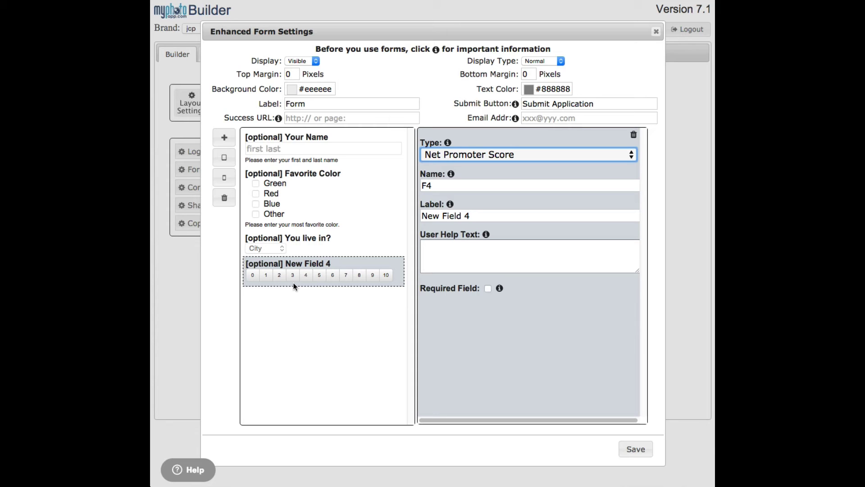
Step: Change the fourth field's type to Likert Scale and label it "Does MPA rock?"
click(469, 155)
click(471, 166)
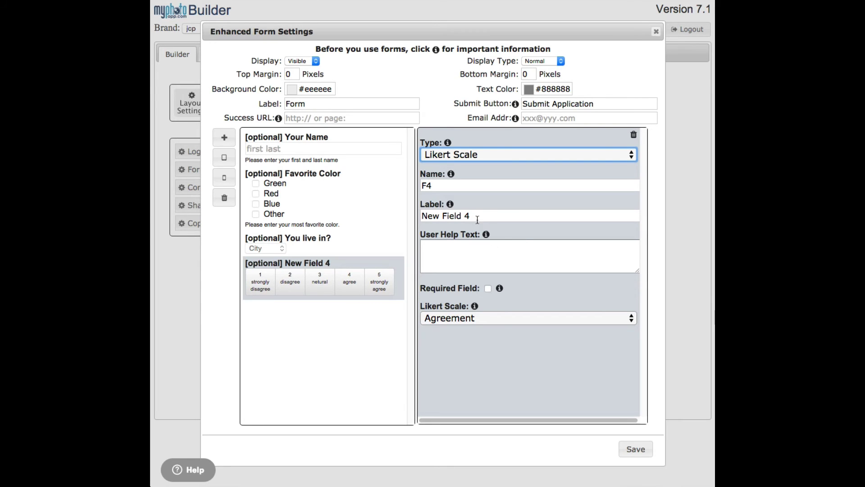
drag(477, 219, 409, 218)
text(Does MY)
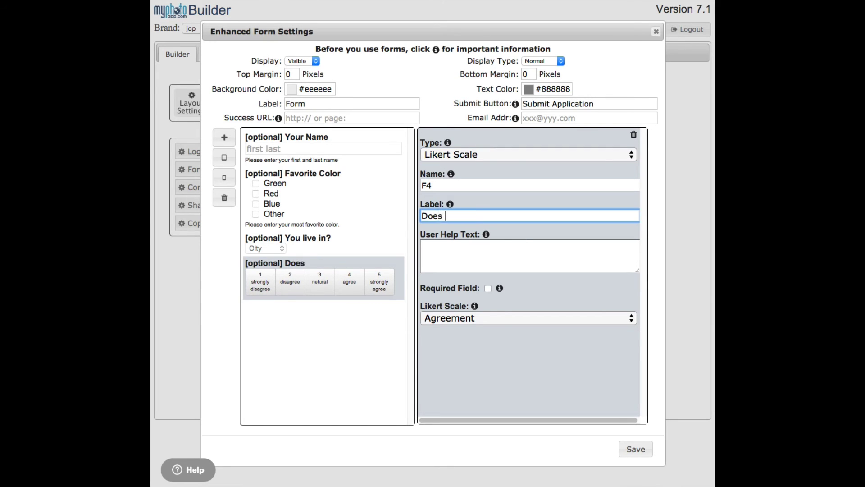
key(BackSpace)
text(P)
key(BackSpace)
key(BackSpace)
text(MPA rock?)
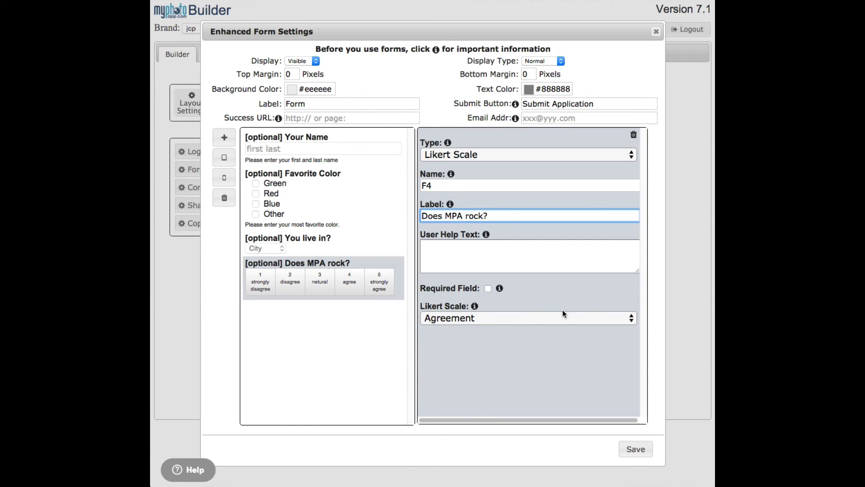
Step: Switch the field's Likert scale to Satisfaction and after that to Goodness
click(631, 318)
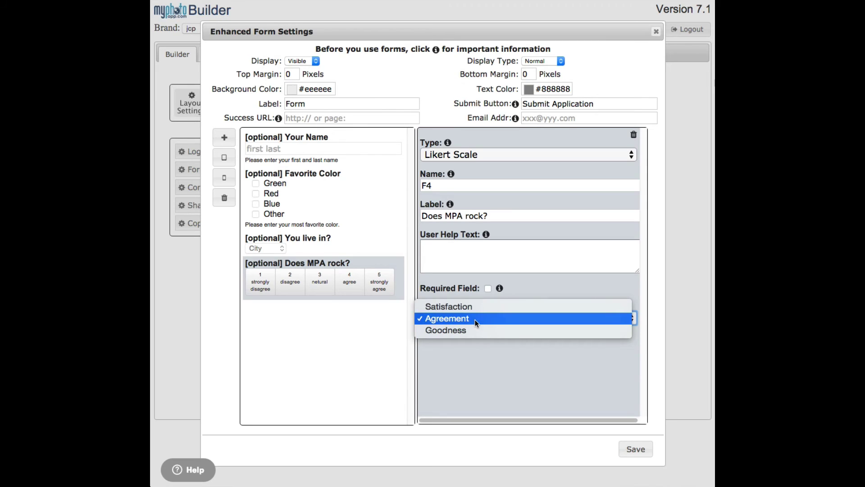
click(461, 309)
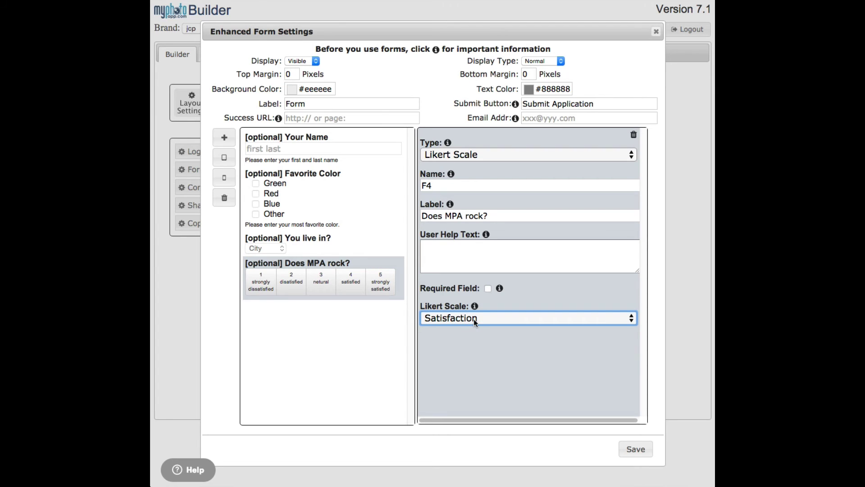
click(474, 318)
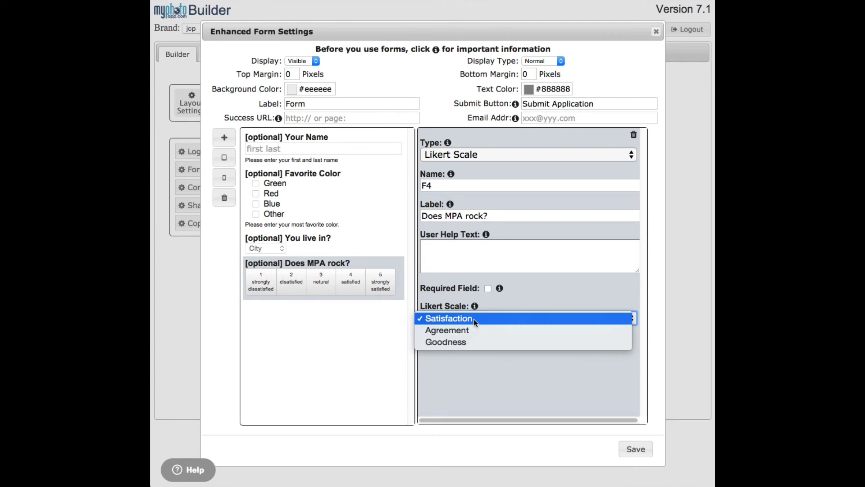
click(471, 343)
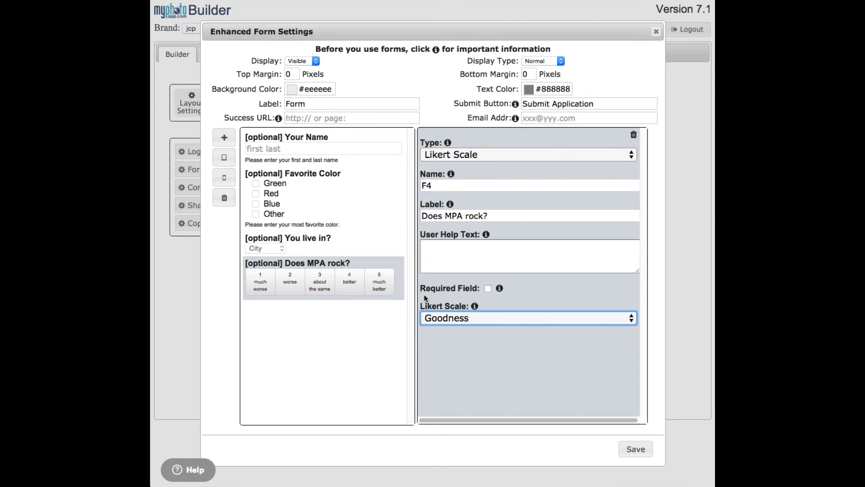
Step: Try the Signature type on the fourth field, and set it to Email with the 'reply to' email address option enabled
click(630, 155)
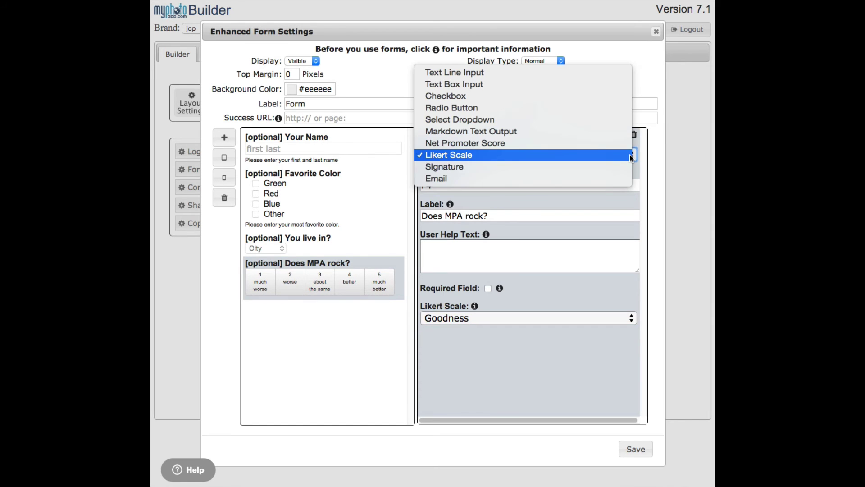
click(586, 171)
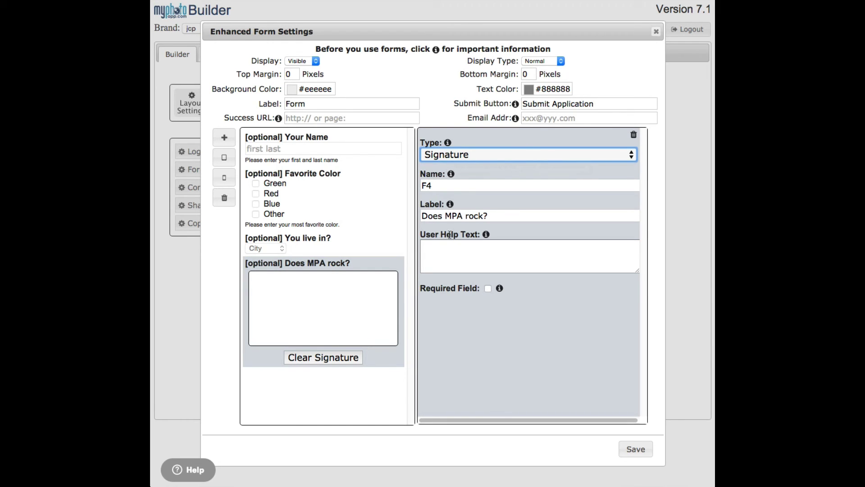
click(632, 155)
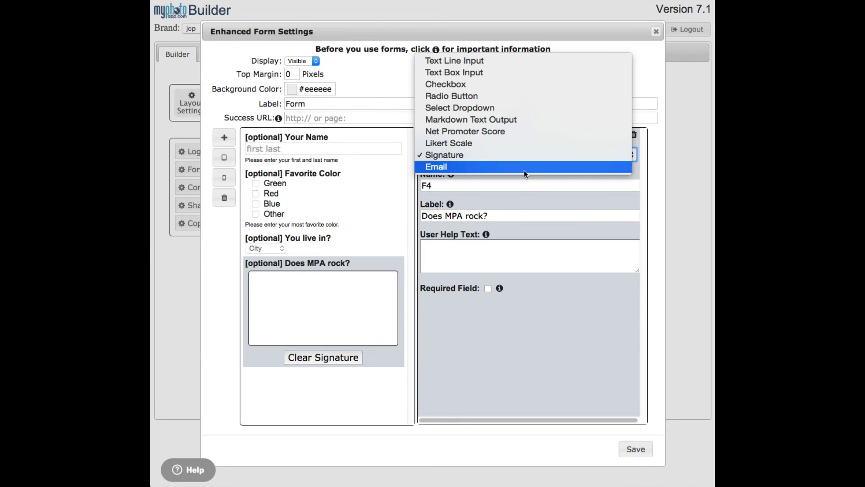
click(488, 167)
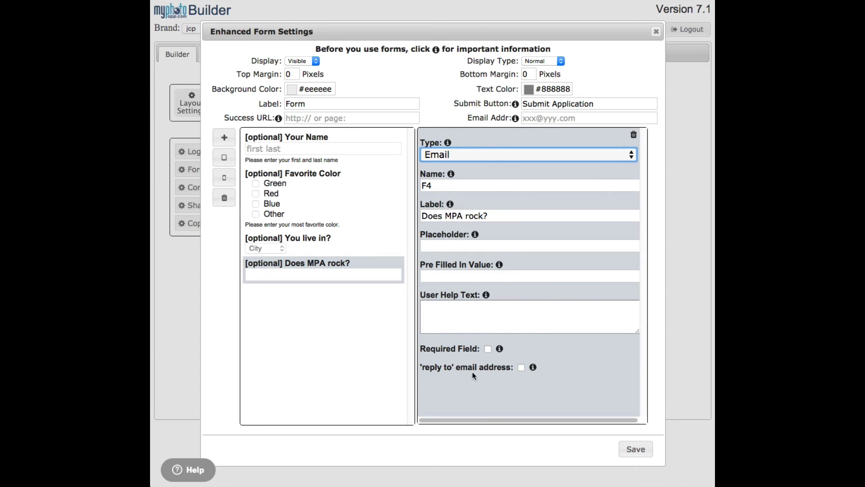
click(521, 367)
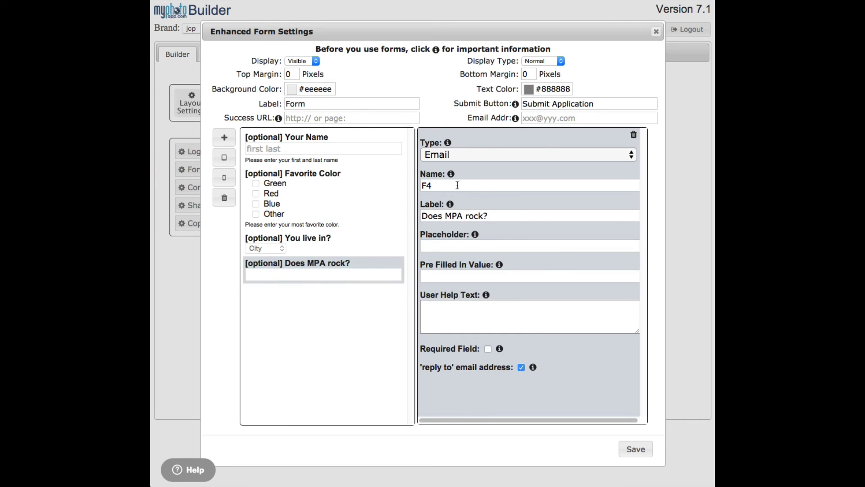
Step: Label the email field "Your email address" and make it a required field
drag(495, 216, 415, 205)
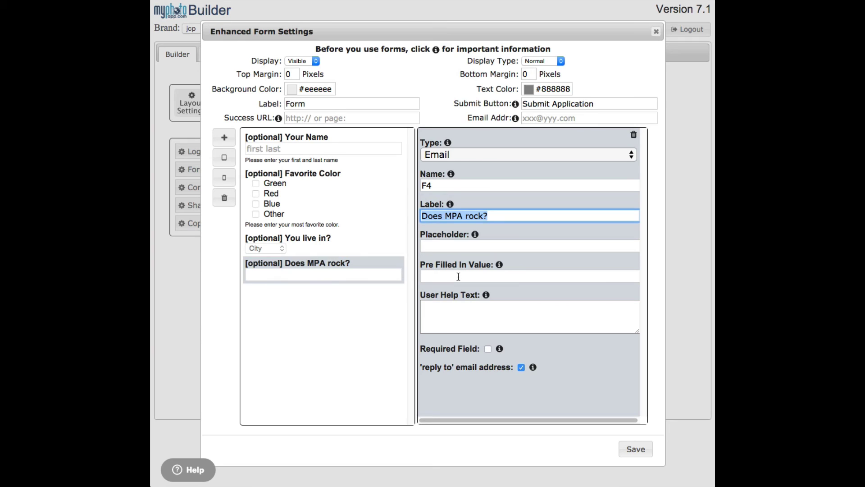
text(Your em)
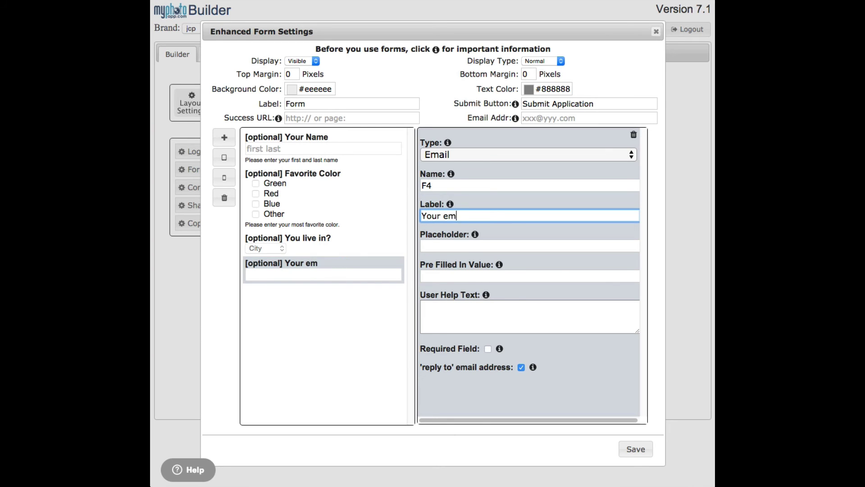
text(ail address)
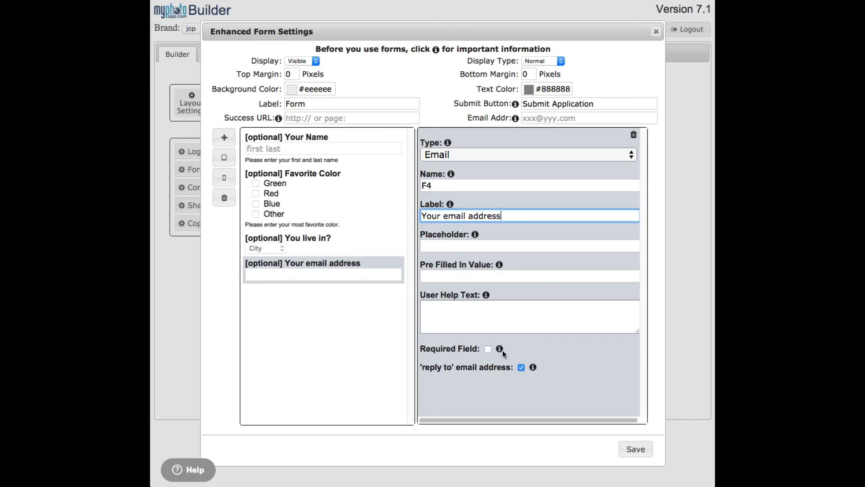
click(488, 348)
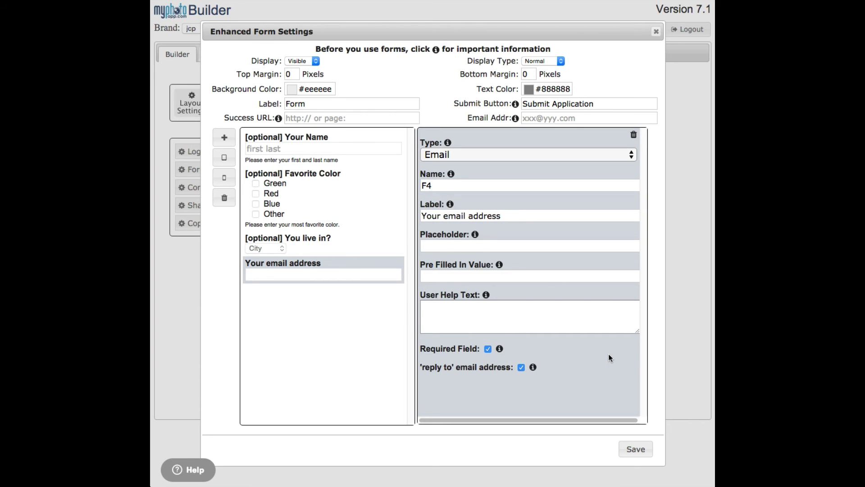
Step: Make the Your Name field required and move the email field directly below it in the form
click(315, 136)
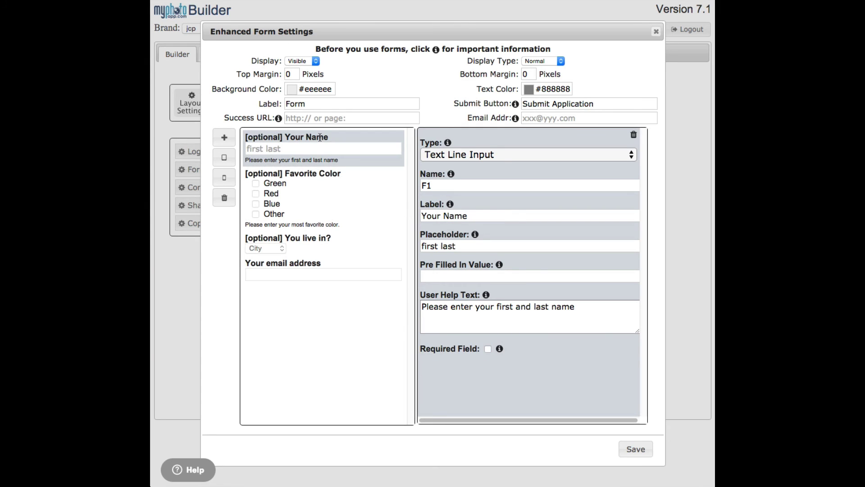
click(486, 350)
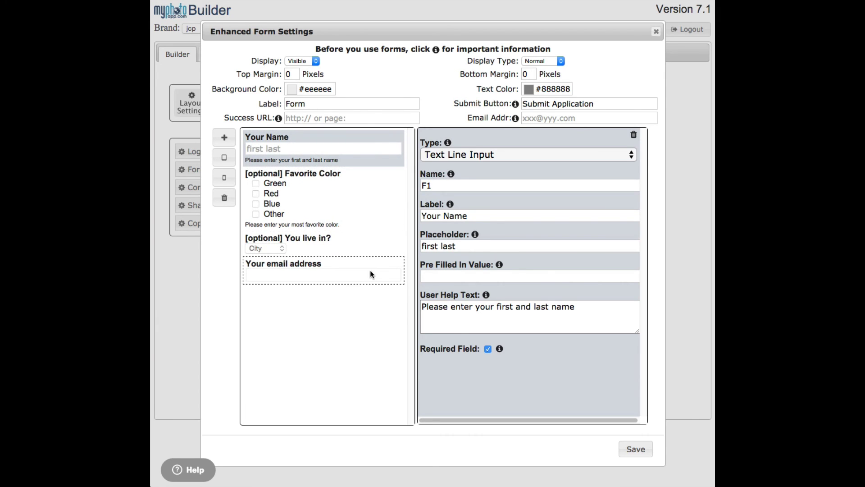
drag(378, 268, 265, 163)
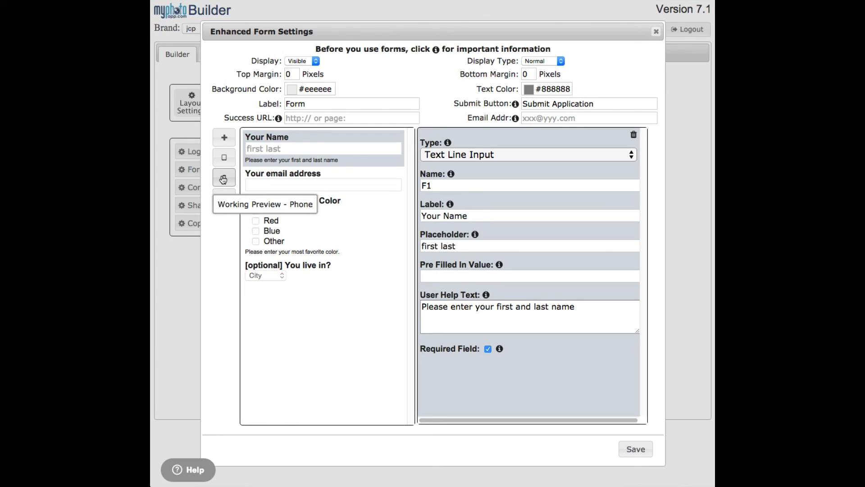
Step: In the tablet preview, fill in a name, select Red and Other with "Purple", and submit the form without an email address
click(224, 157)
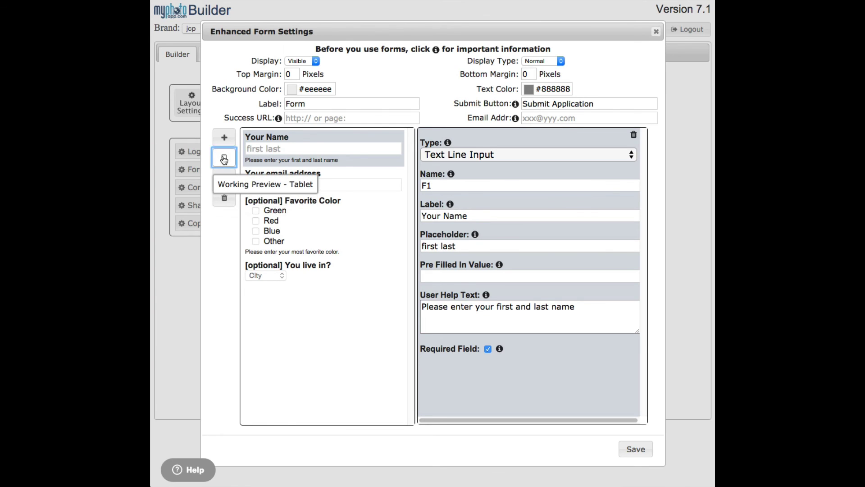
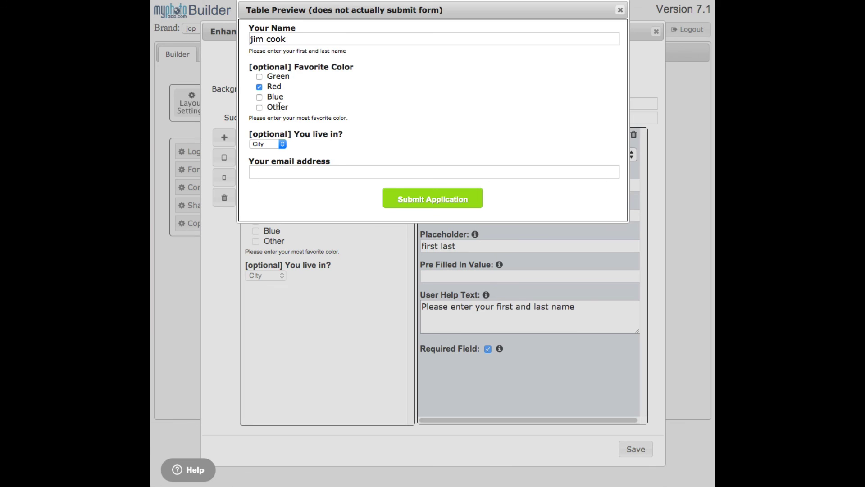
click(260, 109)
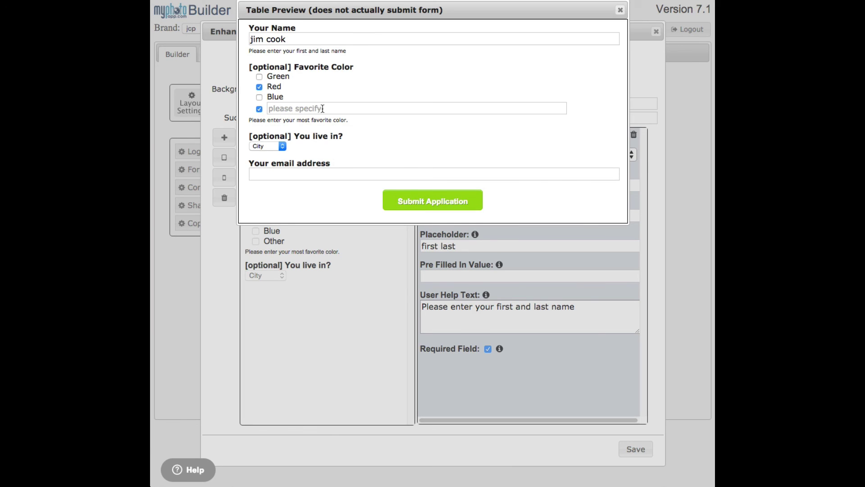
click(292, 110)
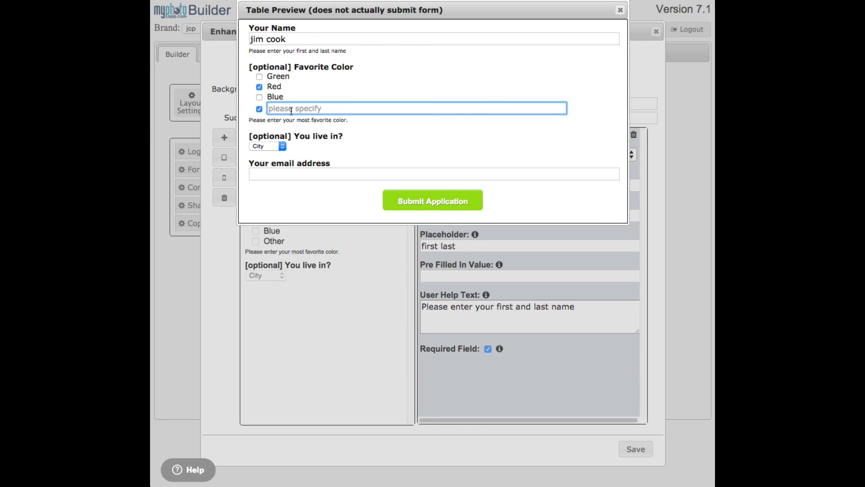
text(Purple)
click(422, 207)
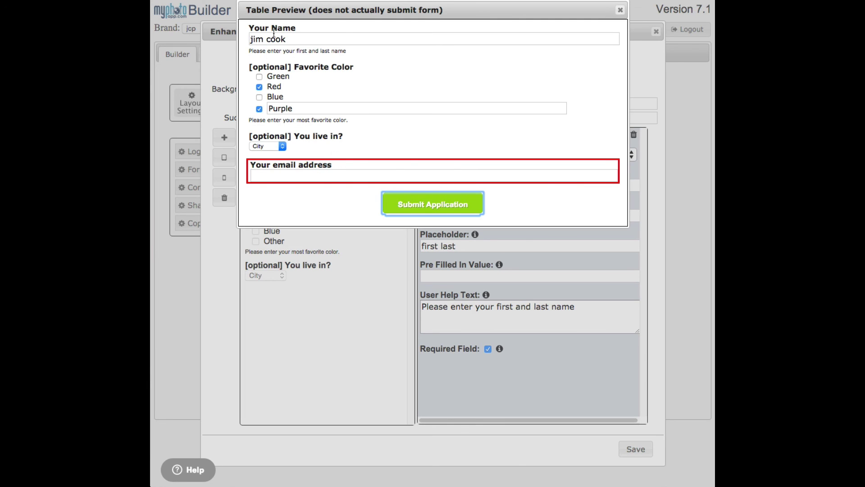
Step: Clear the name in the preview and submit the form with both required fields empty
drag(299, 36, 241, 30)
key(BackSpace)
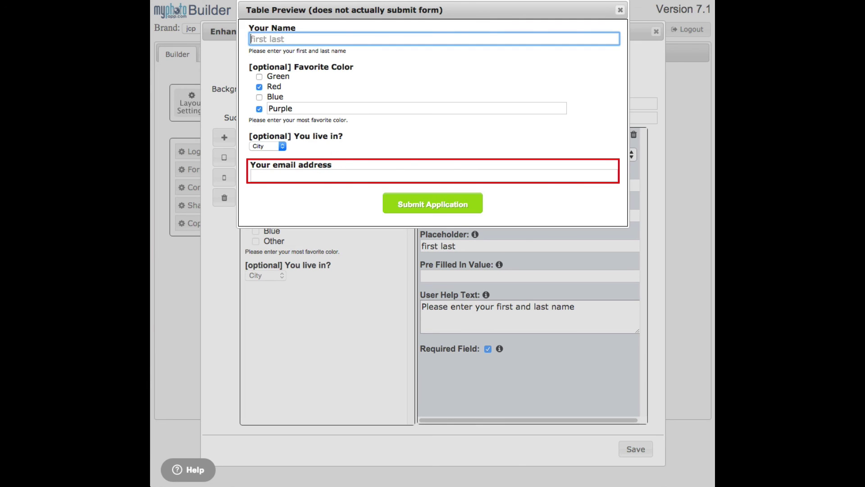
click(438, 202)
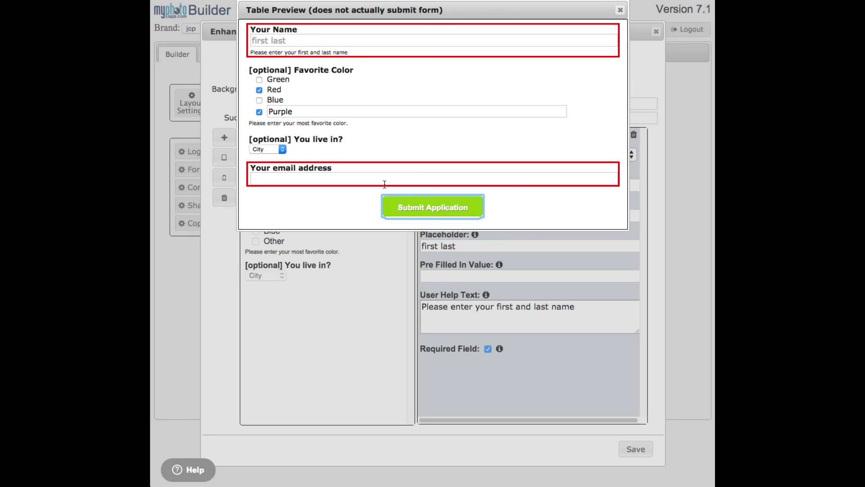
Step: Enter a first name and the incomplete email text "xxx" in the preview, and submit the form
click(291, 38)
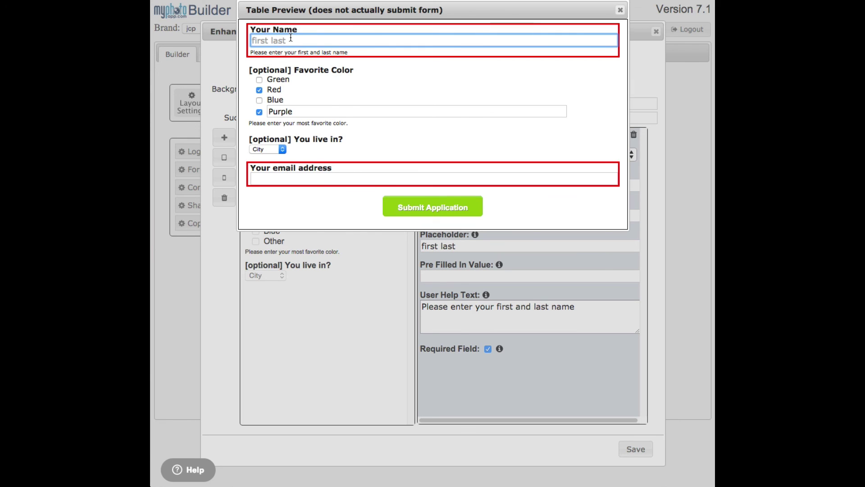
text(Jim)
click(276, 178)
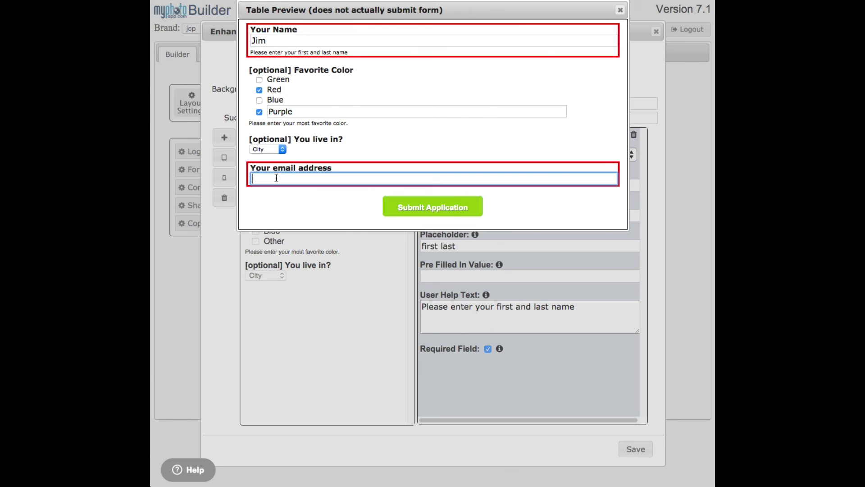
text(xxx)
click(417, 205)
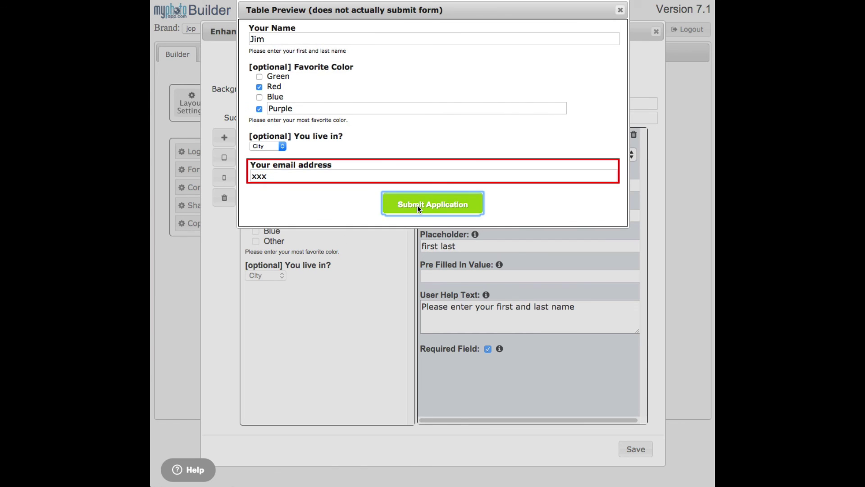
Step: Complete the email address in the preview, submit the form again and close the tablet preview
click(276, 175)
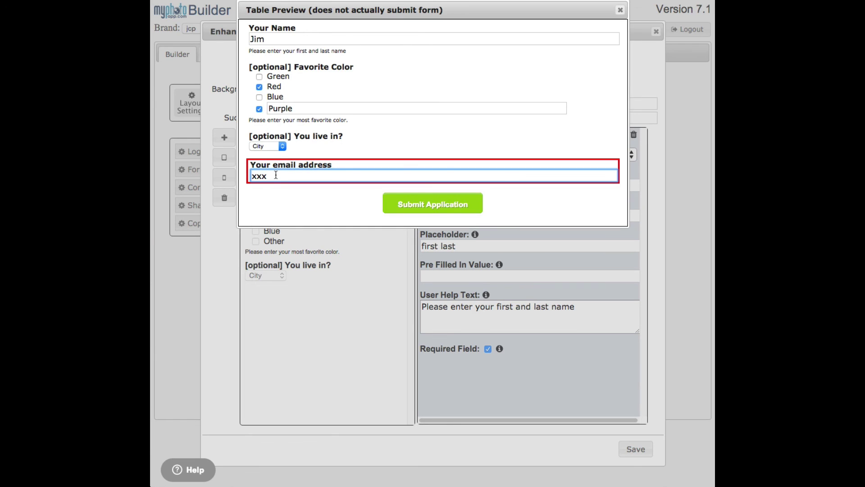
text(@yyy.com)
click(421, 204)
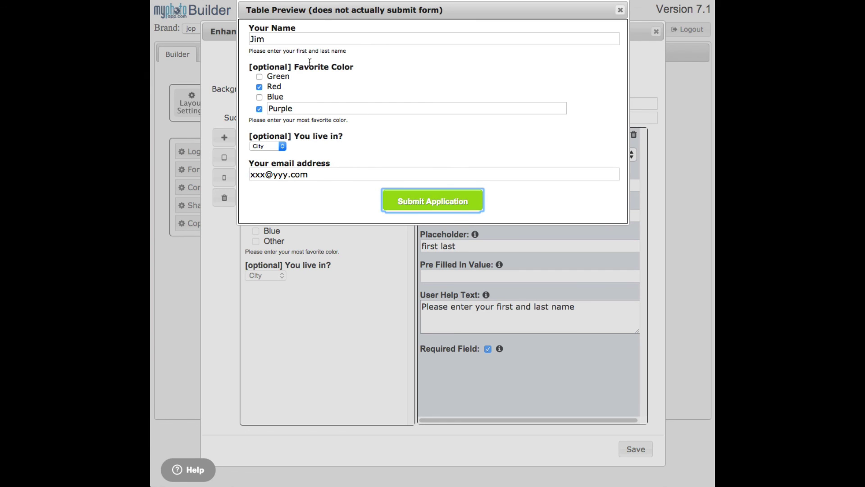
click(620, 10)
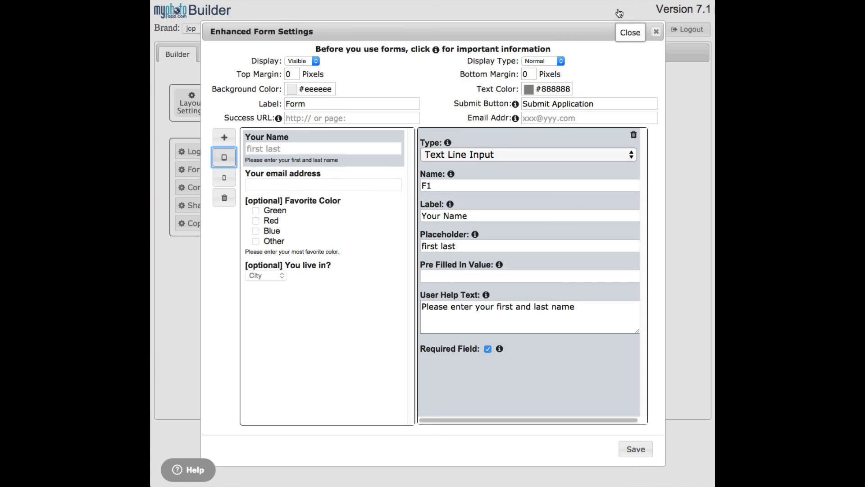
Step: Check the form in the phone preview and save the enhanced form settings
click(225, 177)
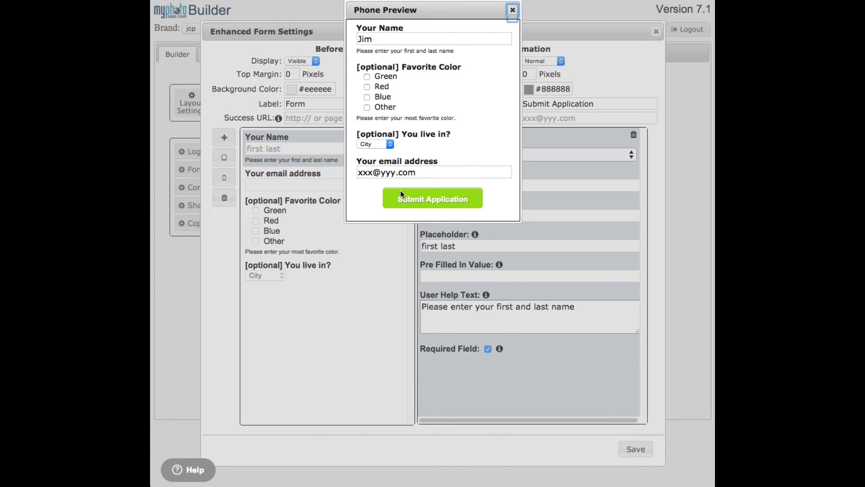
click(513, 10)
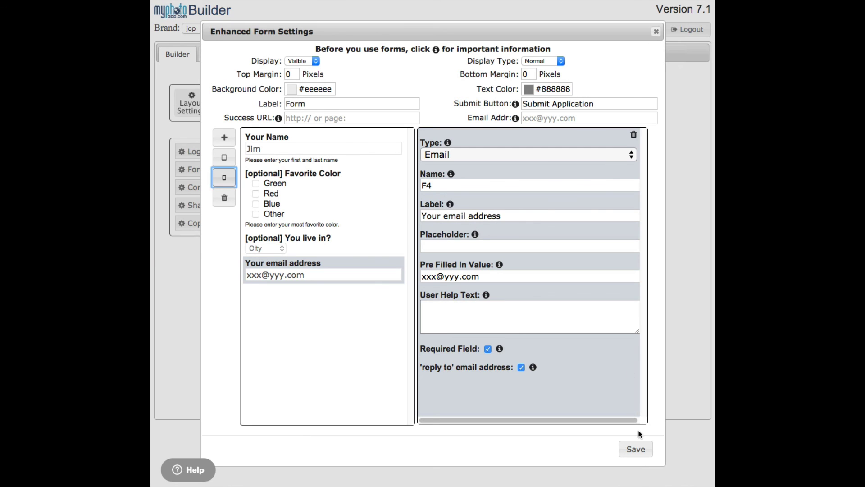
click(636, 449)
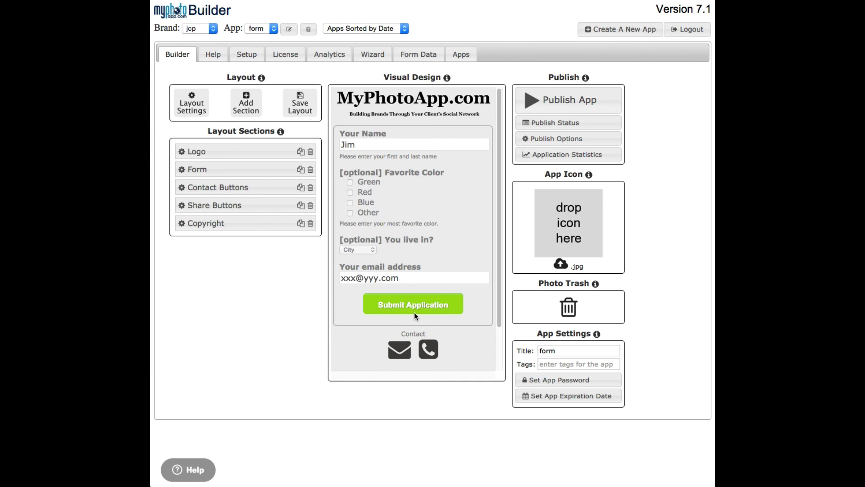